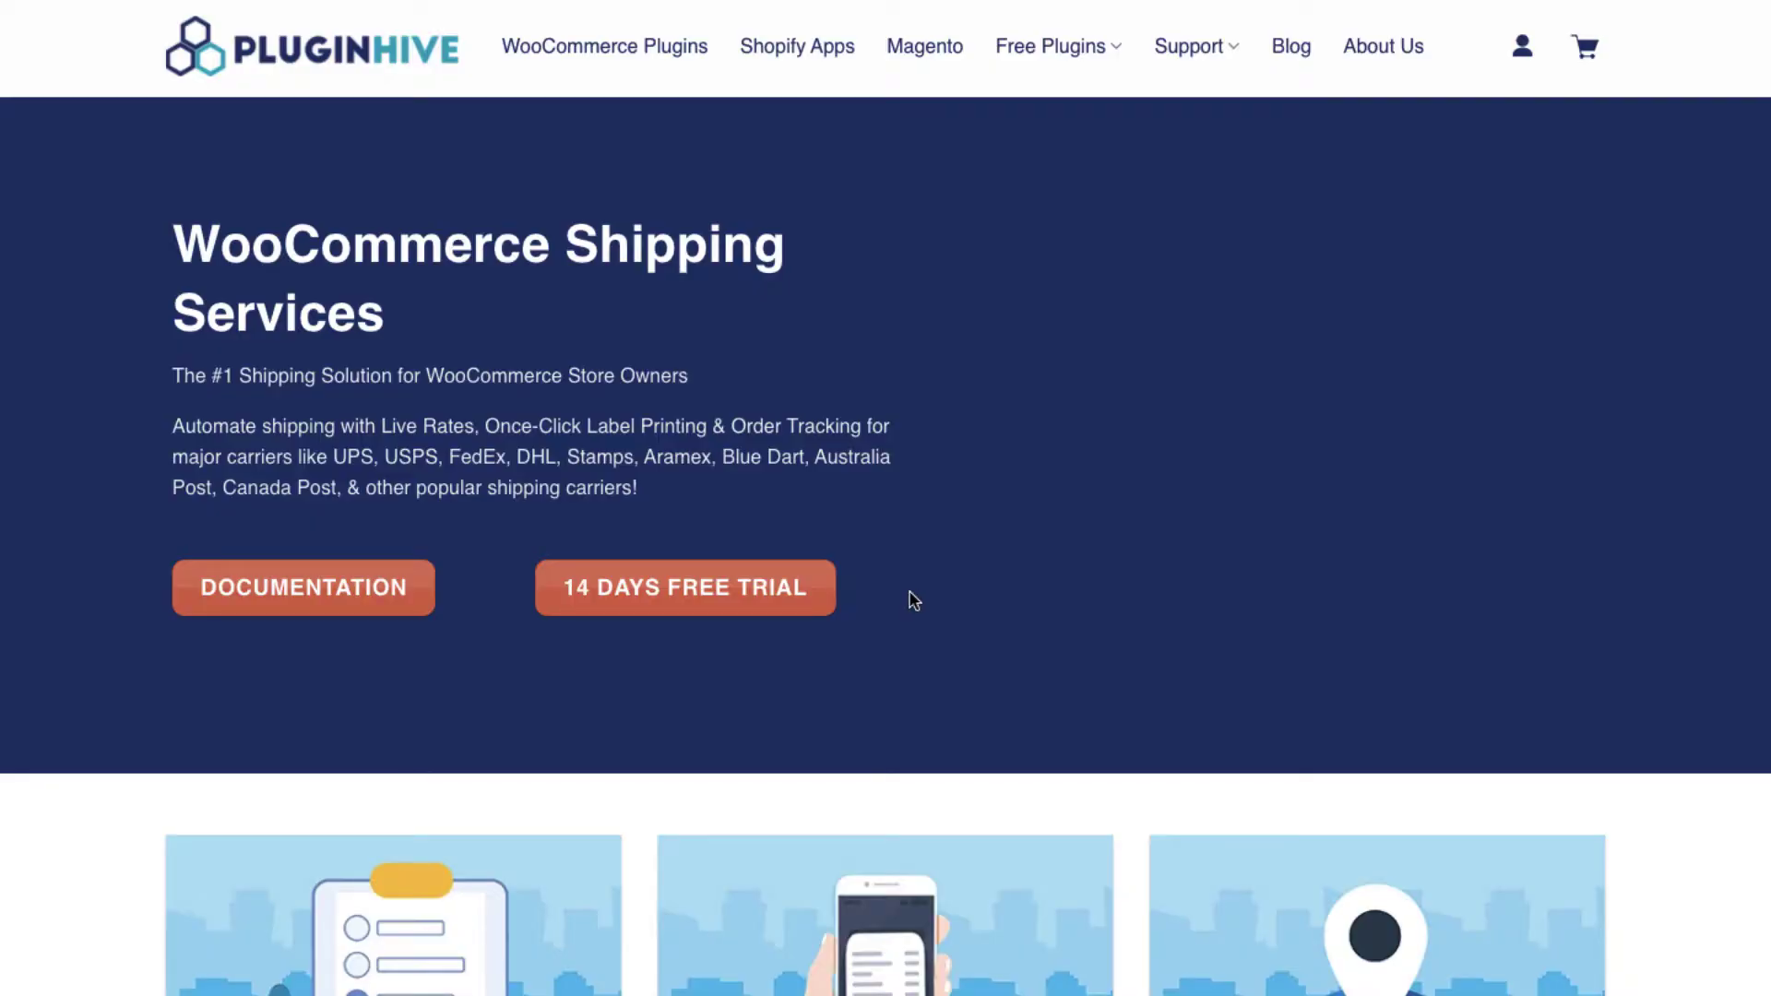
Sign up for the PluginHive 14-day free trial with name and email, then download the plugin zip
{"action": "left_click", "coordinate": [827, 598]}
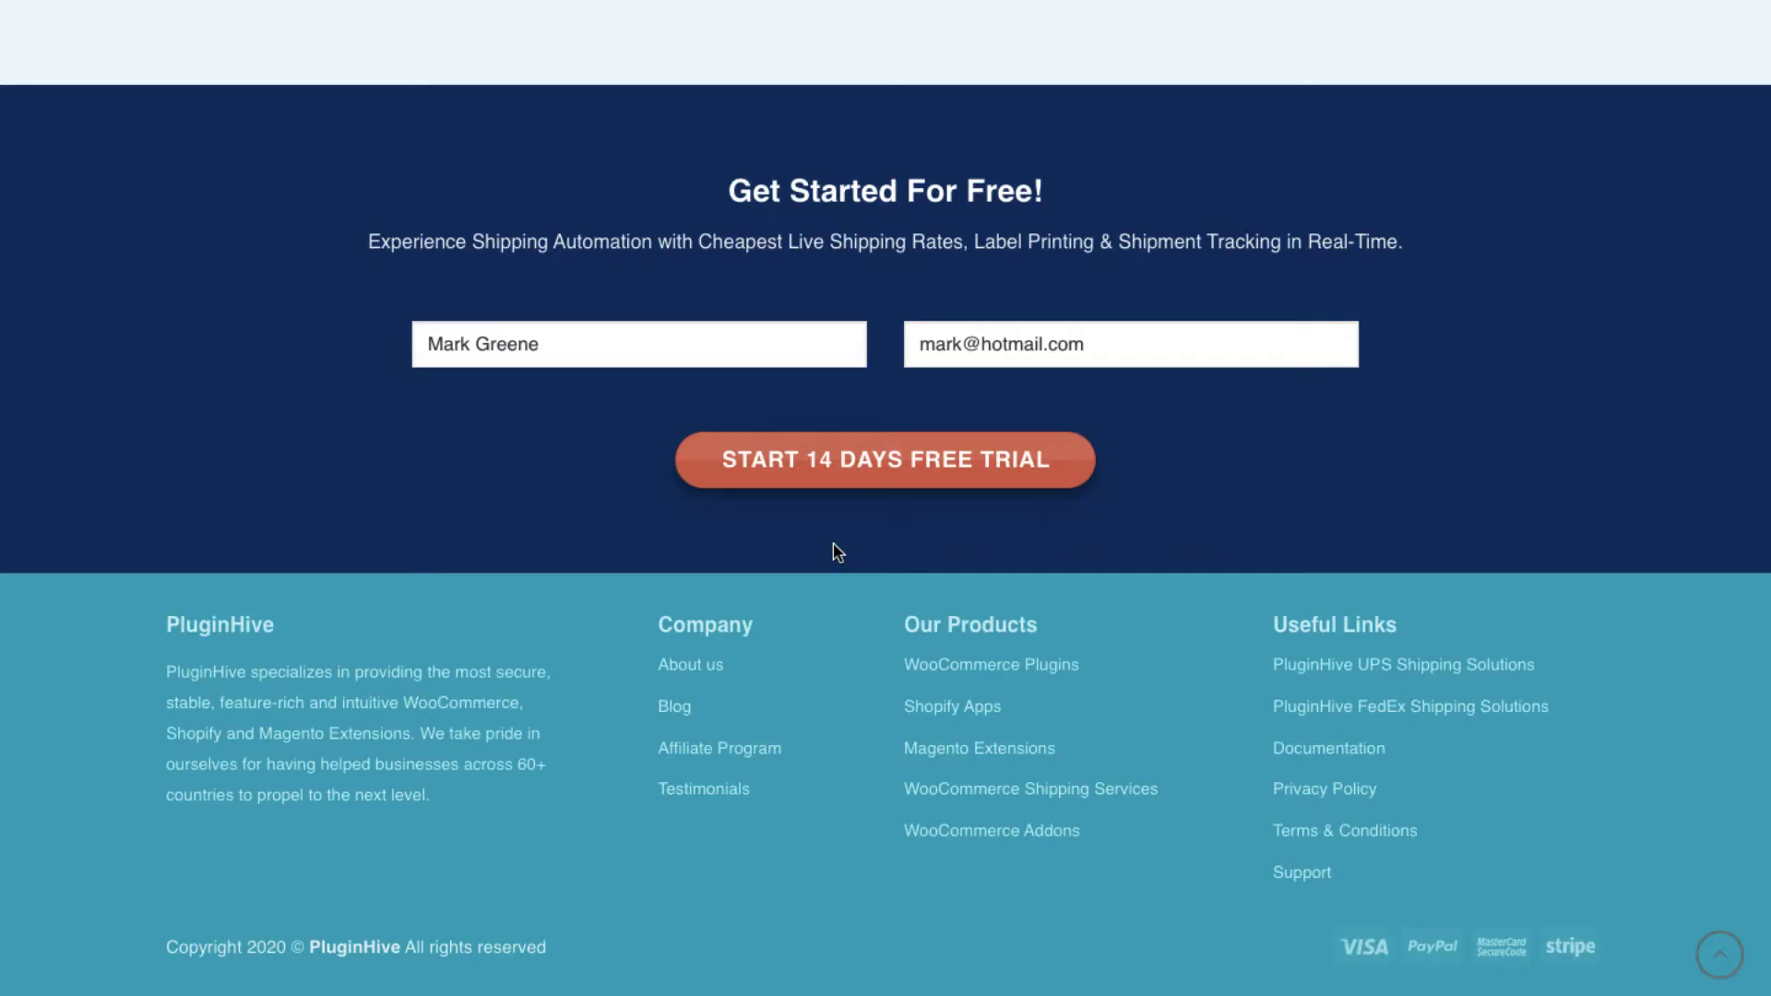
{"action": "left_click", "coordinate": [640, 344]}
{"action": "left_click", "coordinate": [1098, 345]}
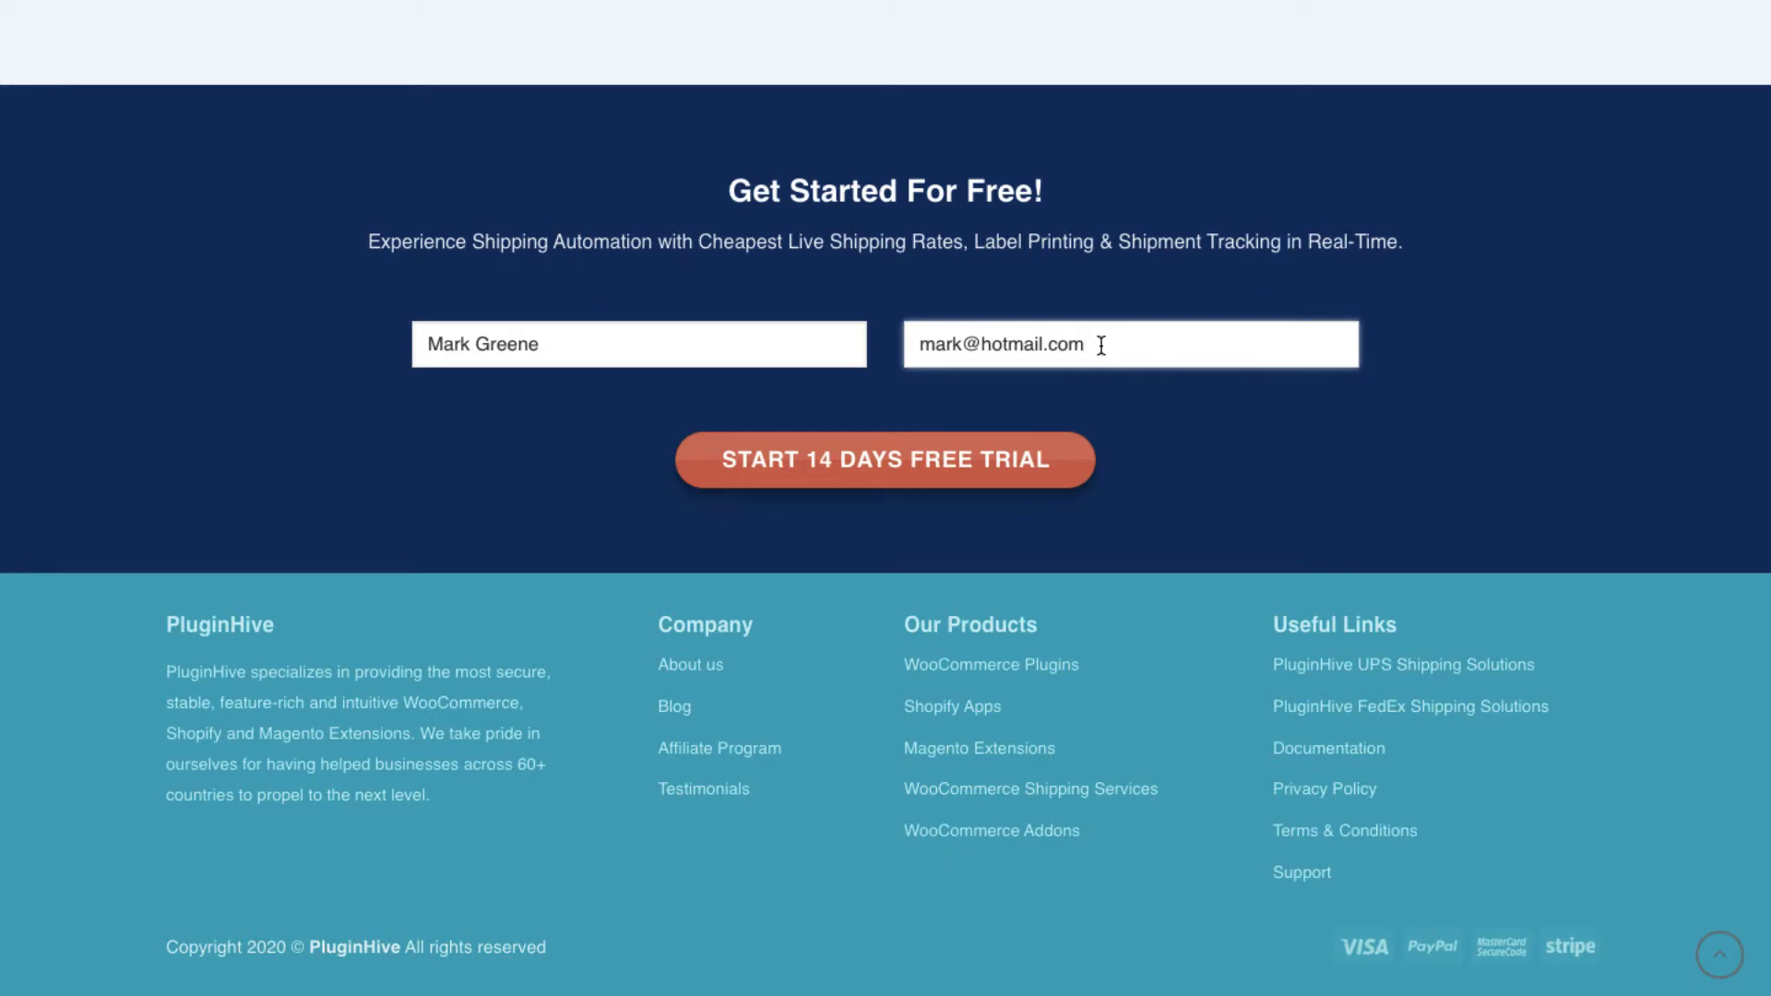
{"action": "left_click", "coordinate": [854, 477]}
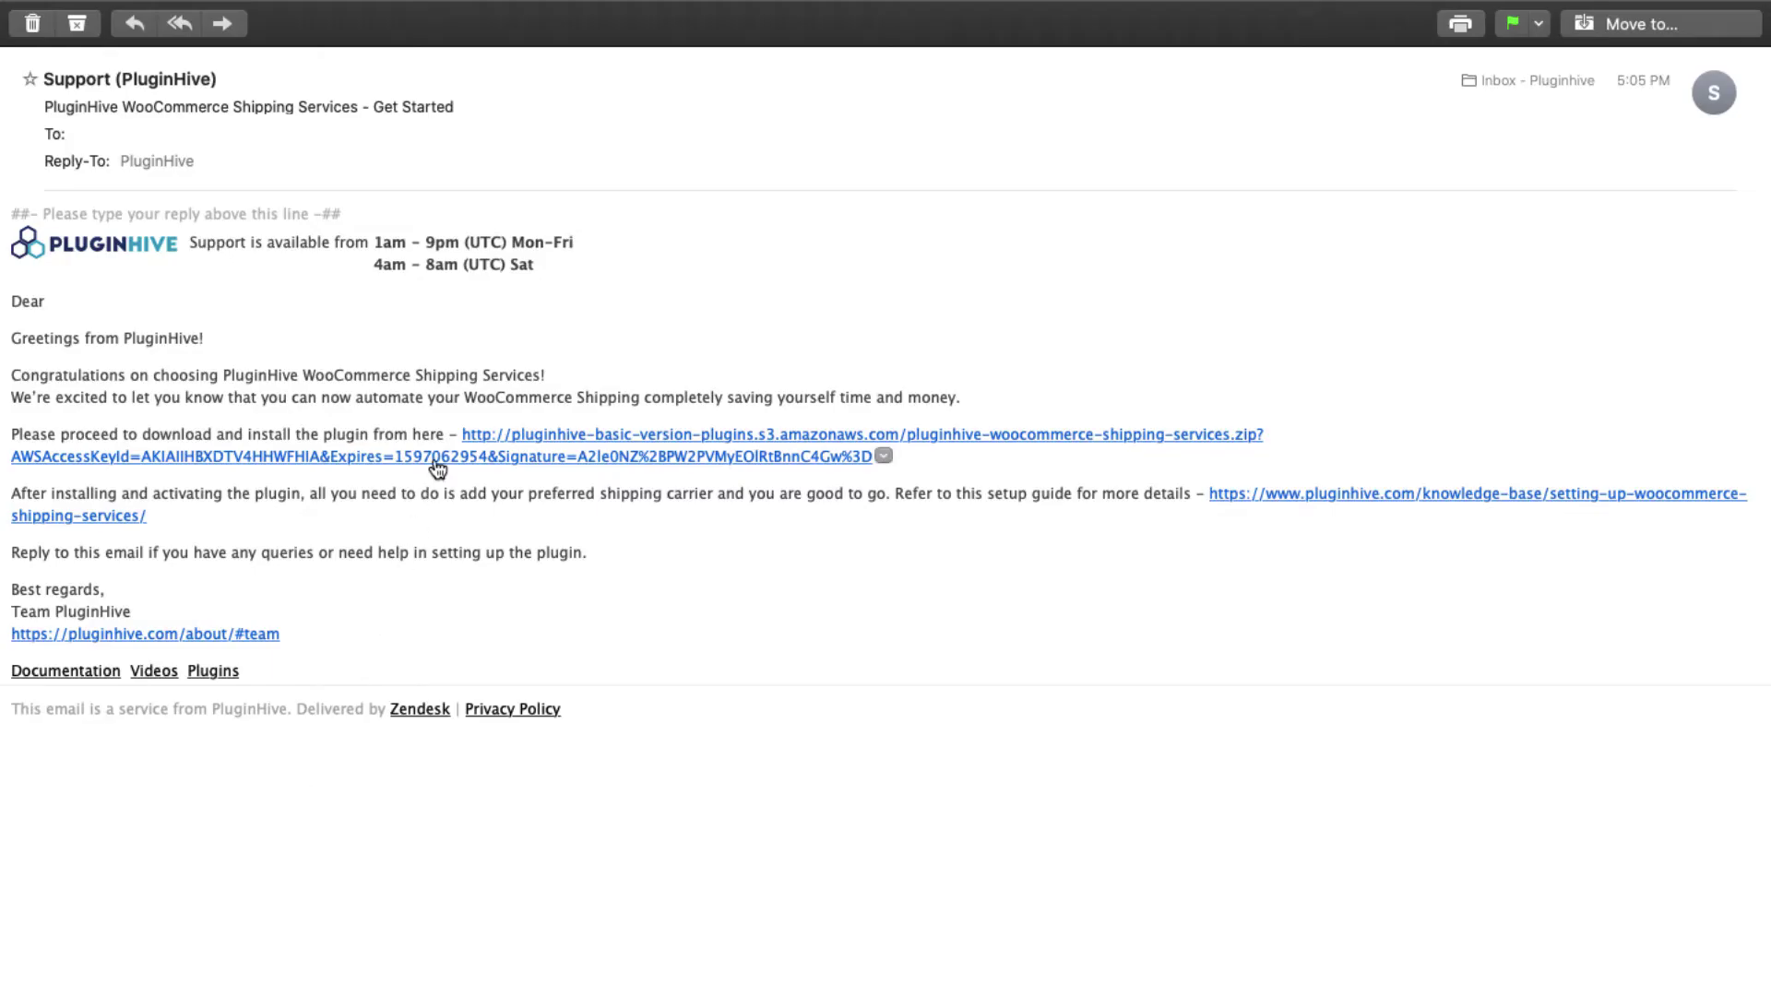
{"action": "left_click", "coordinate": [435, 462]}
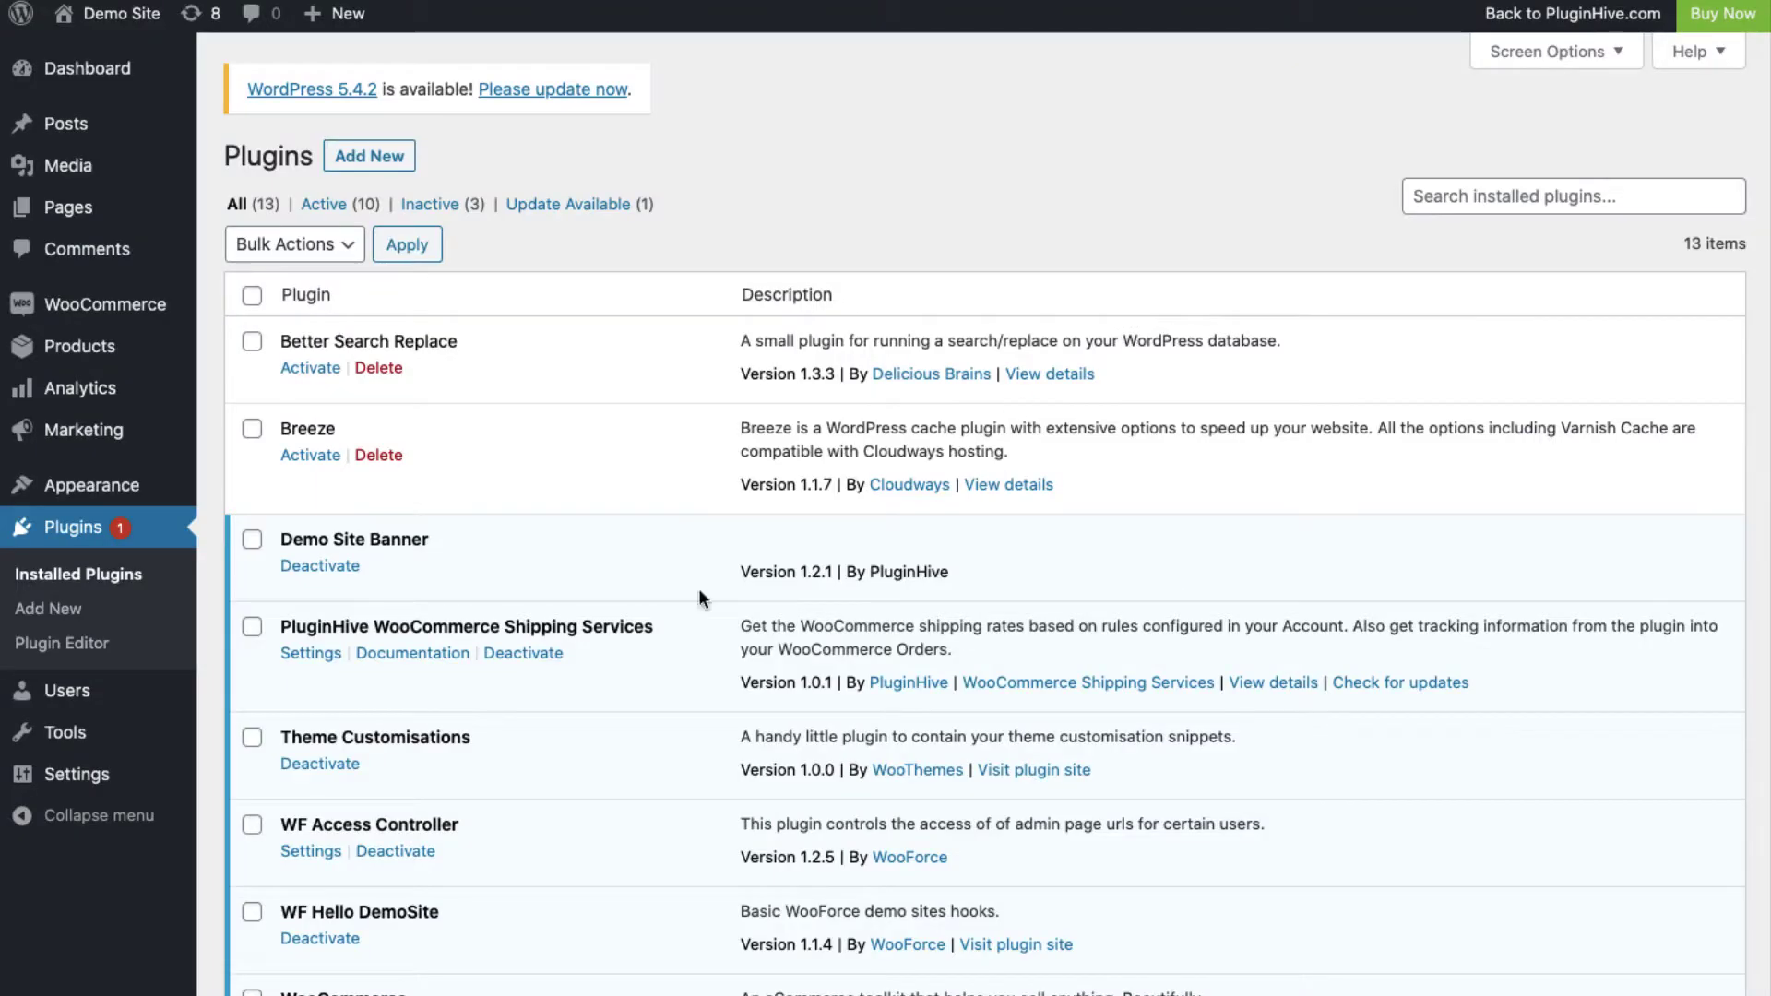
Register the store from the PluginHive plugin's Settings and start the fulfilment setup
{"action": "left_click", "coordinate": [320, 661]}
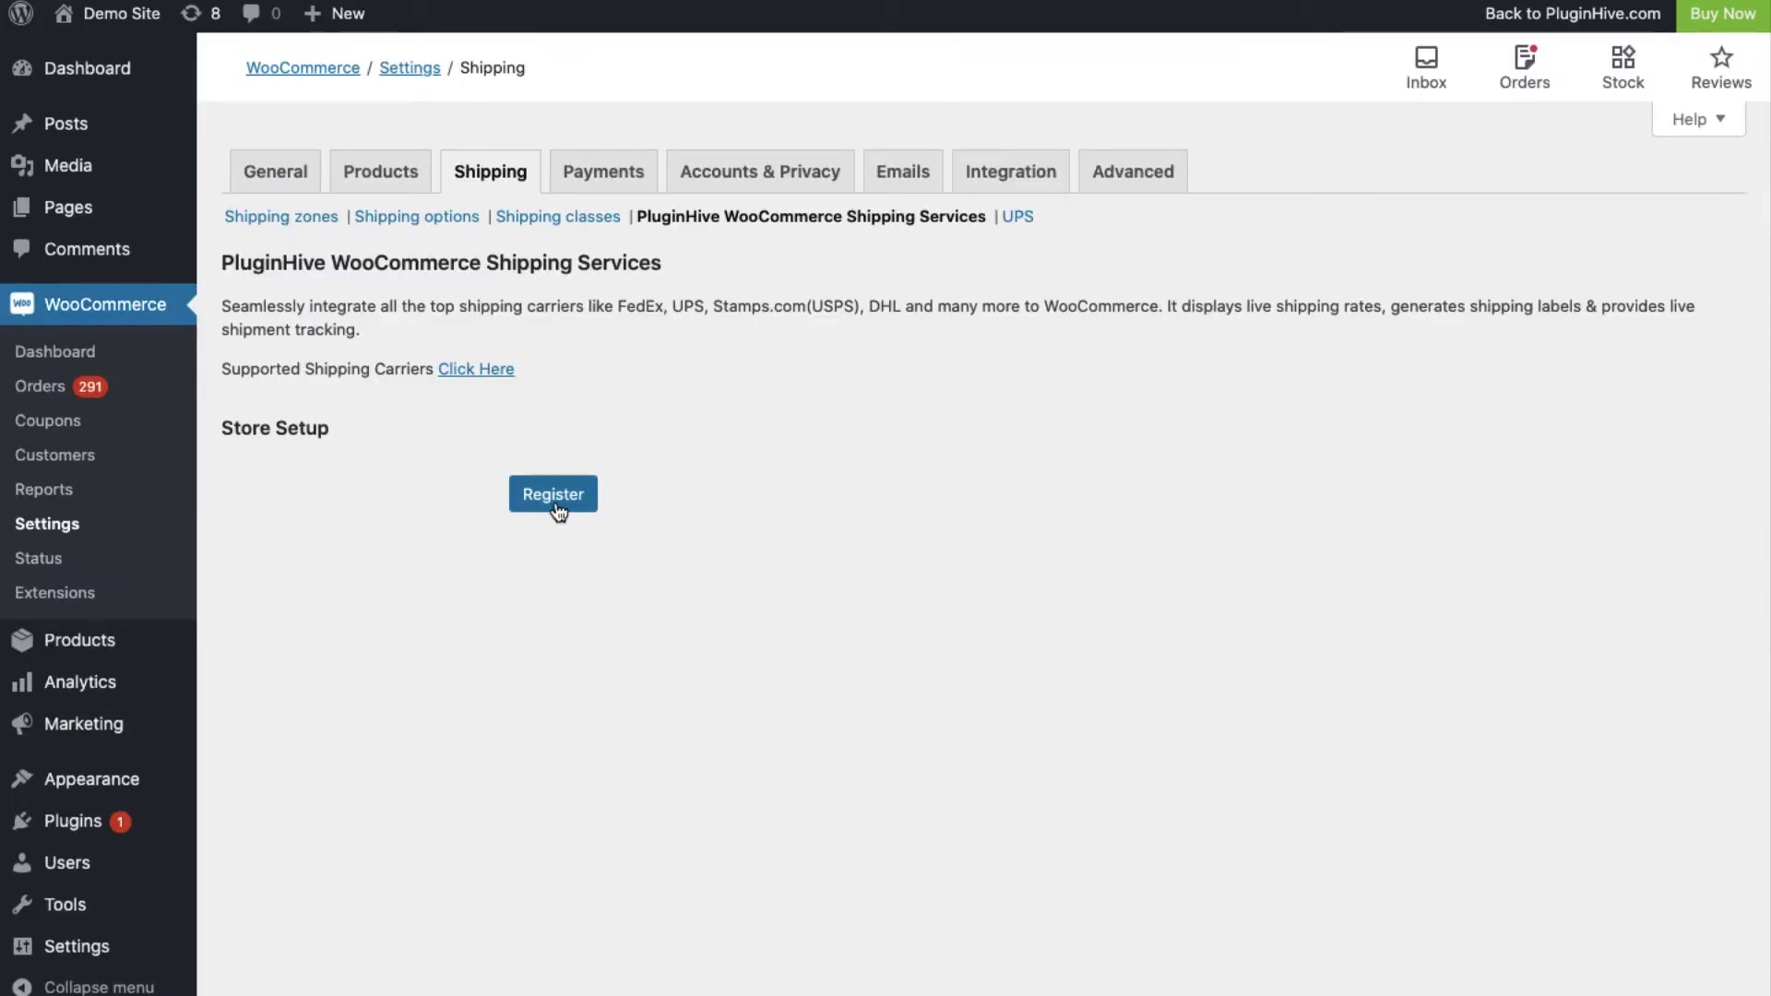
{"action": "left_click", "coordinate": [554, 500]}
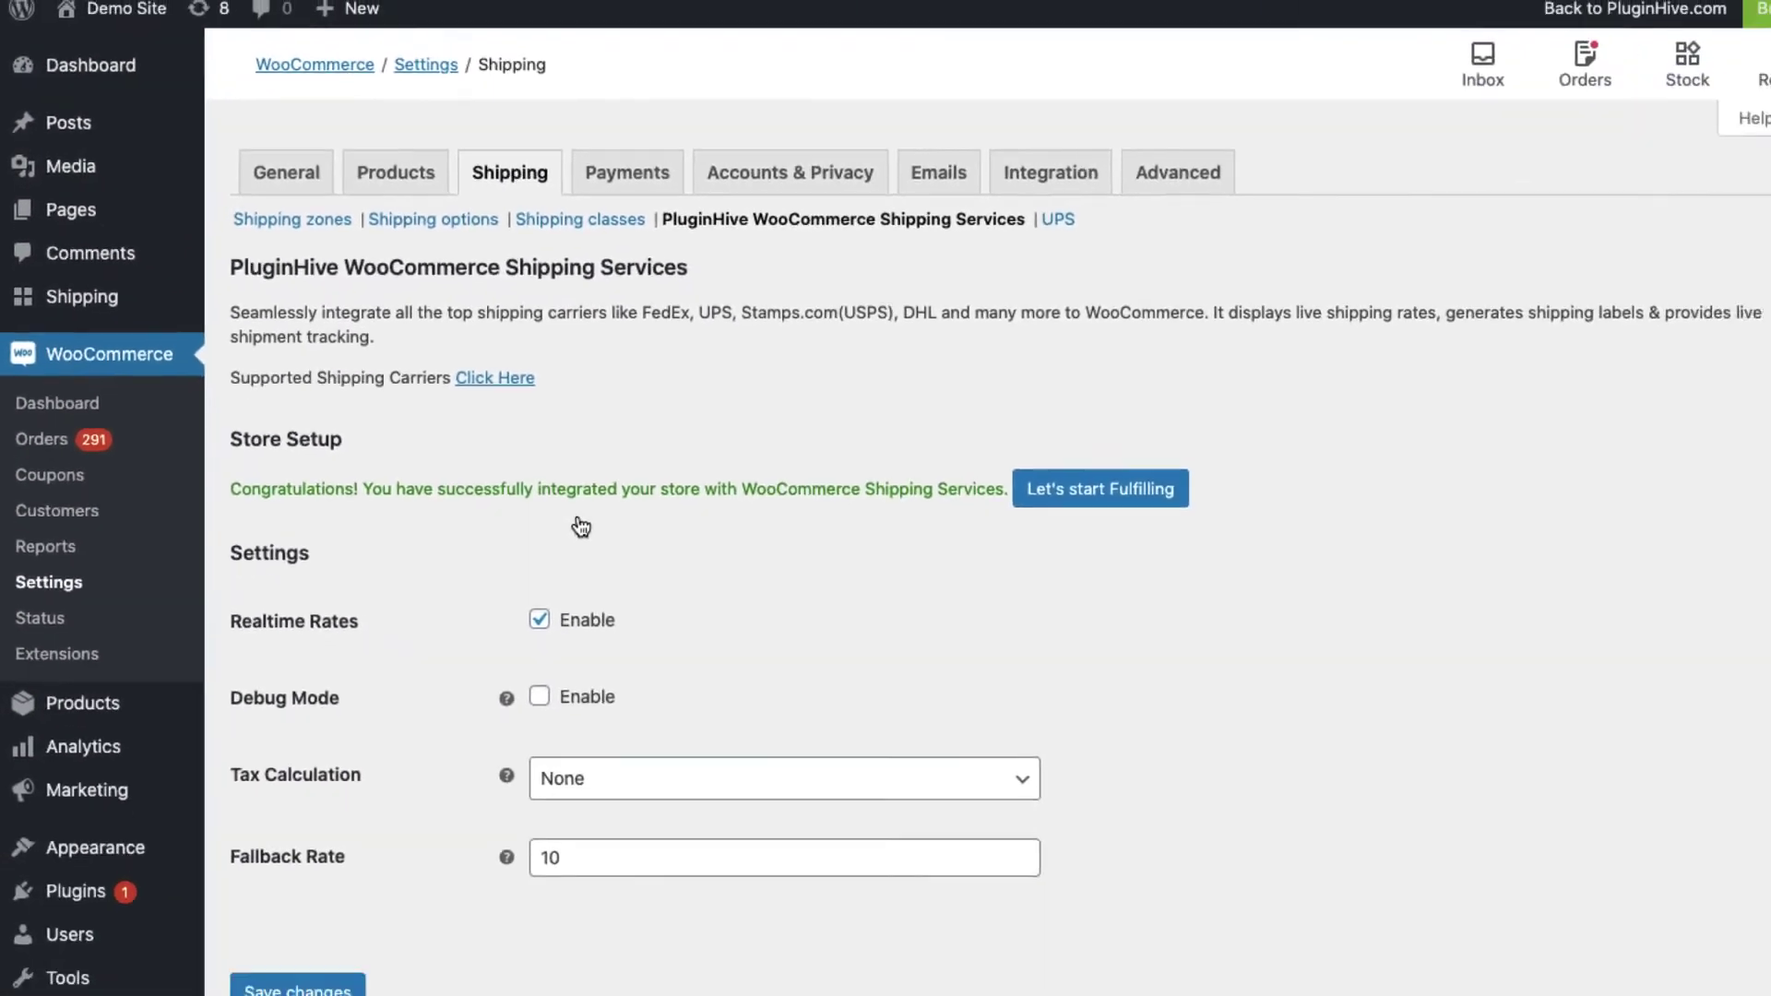
{"action": "left_click", "coordinate": [1037, 484]}
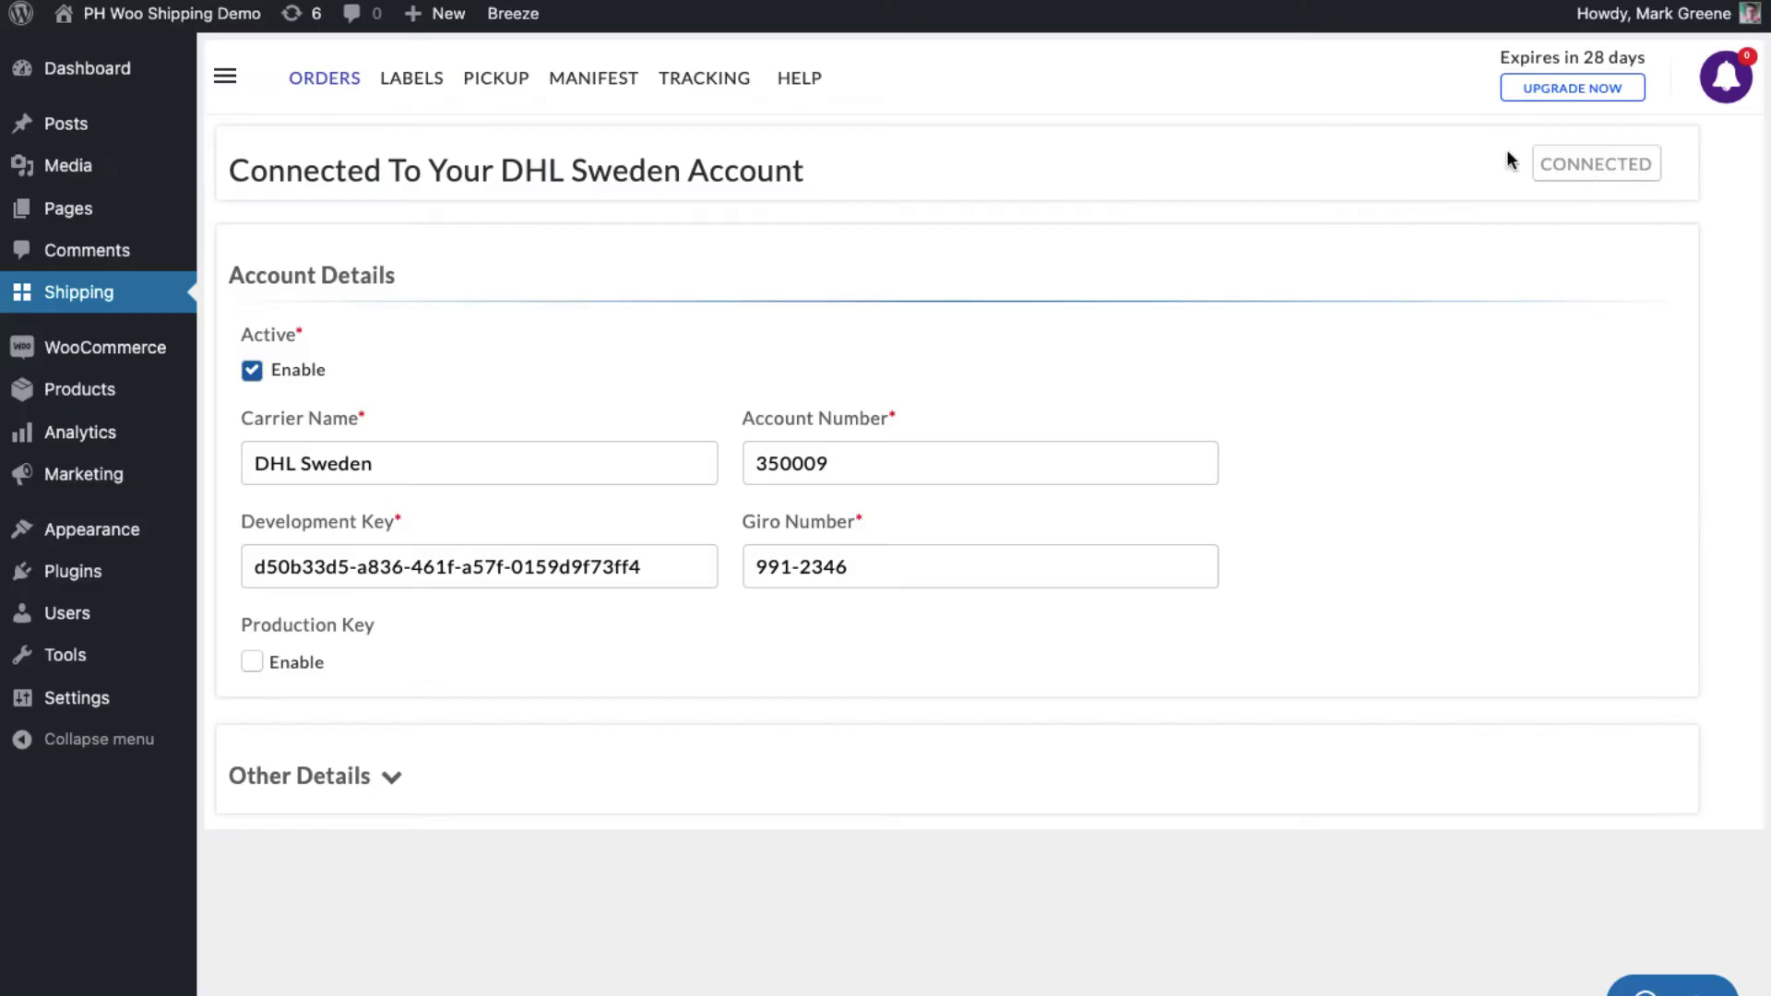
Bring up the plugin's navigation menu once the DHL Sweden account is connected
{"action": "left_click", "coordinate": [224, 77]}
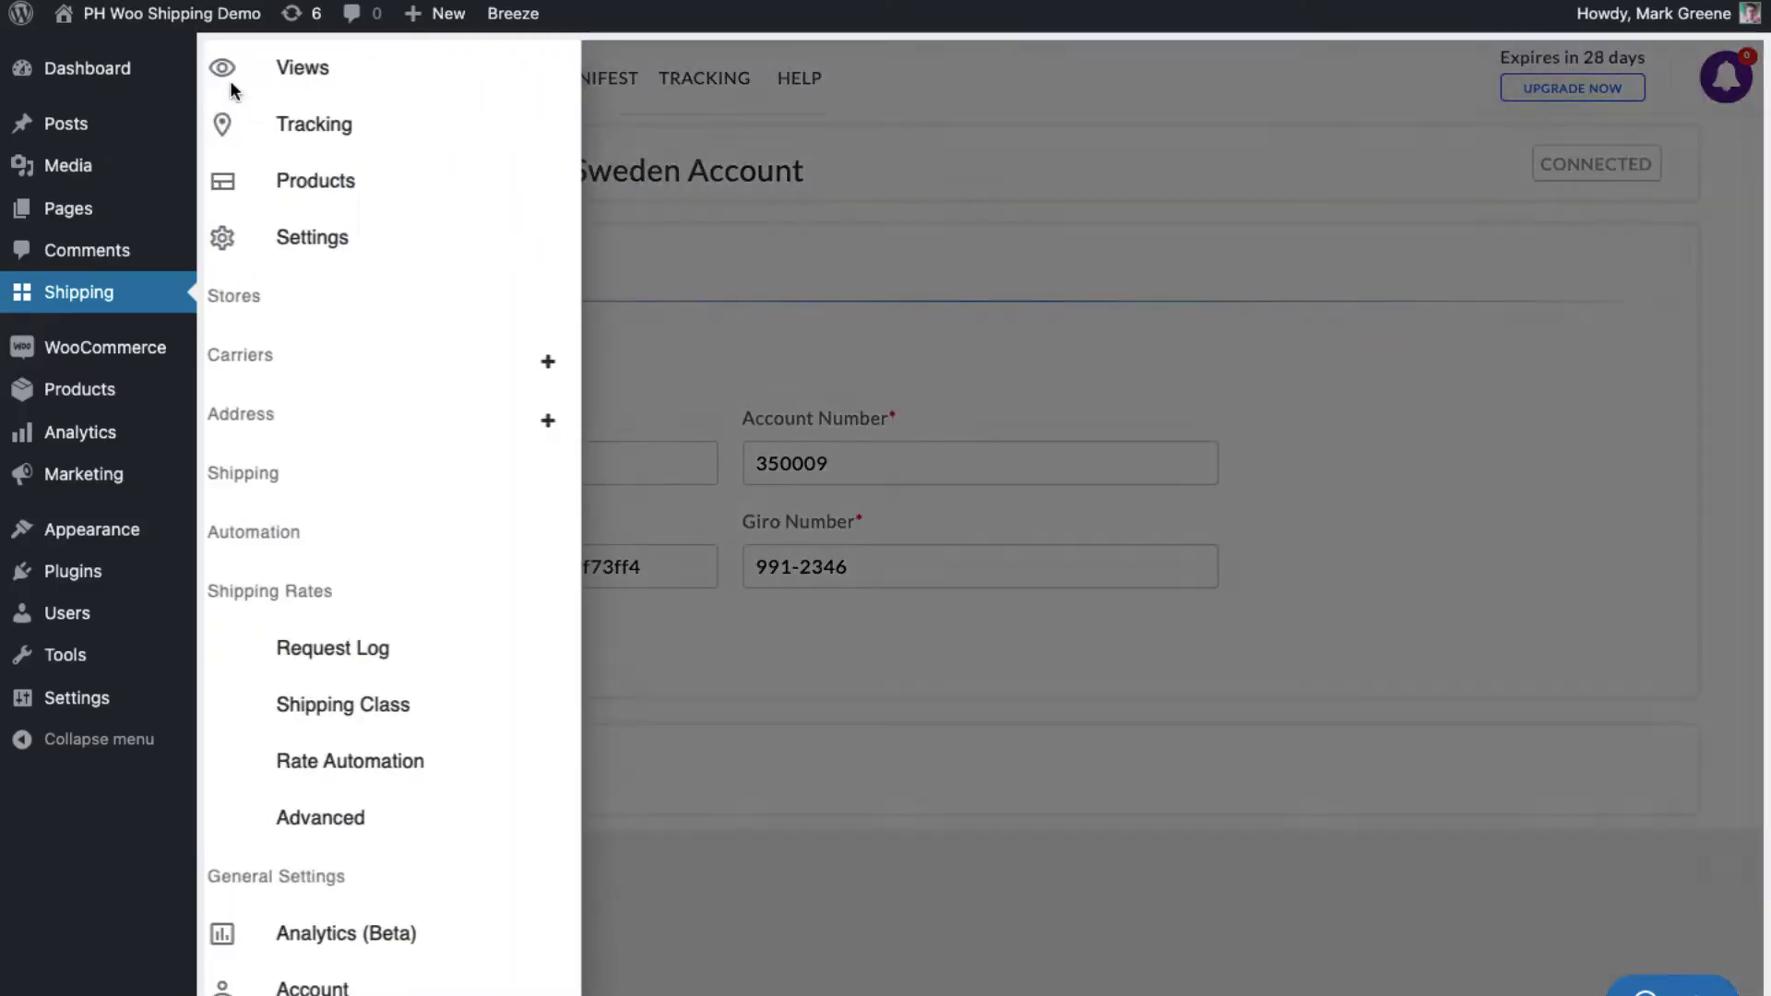
Edit the DHL Sweden auto rate rule and remove its ALL services option
{"action": "left_click", "coordinate": [336, 765]}
{"action": "left_click", "coordinate": [1580, 354]}
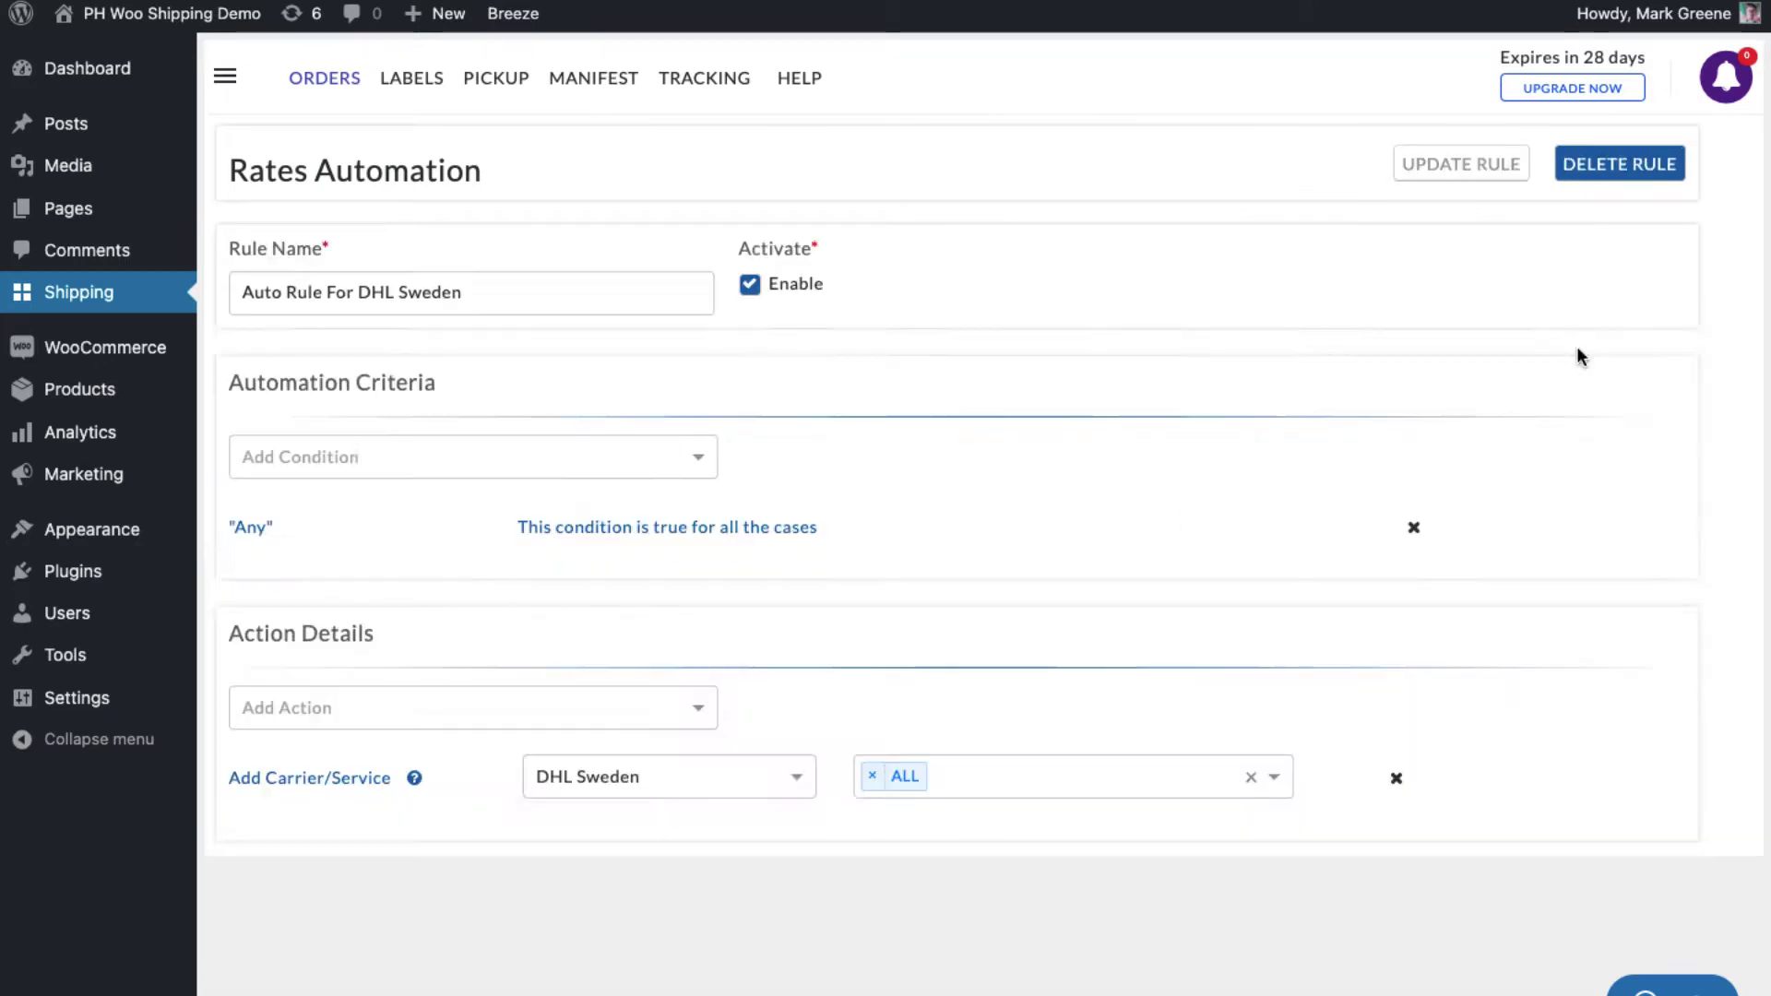
{"action": "left_click", "coordinate": [941, 782]}
{"action": "left_click", "coordinate": [872, 776]}
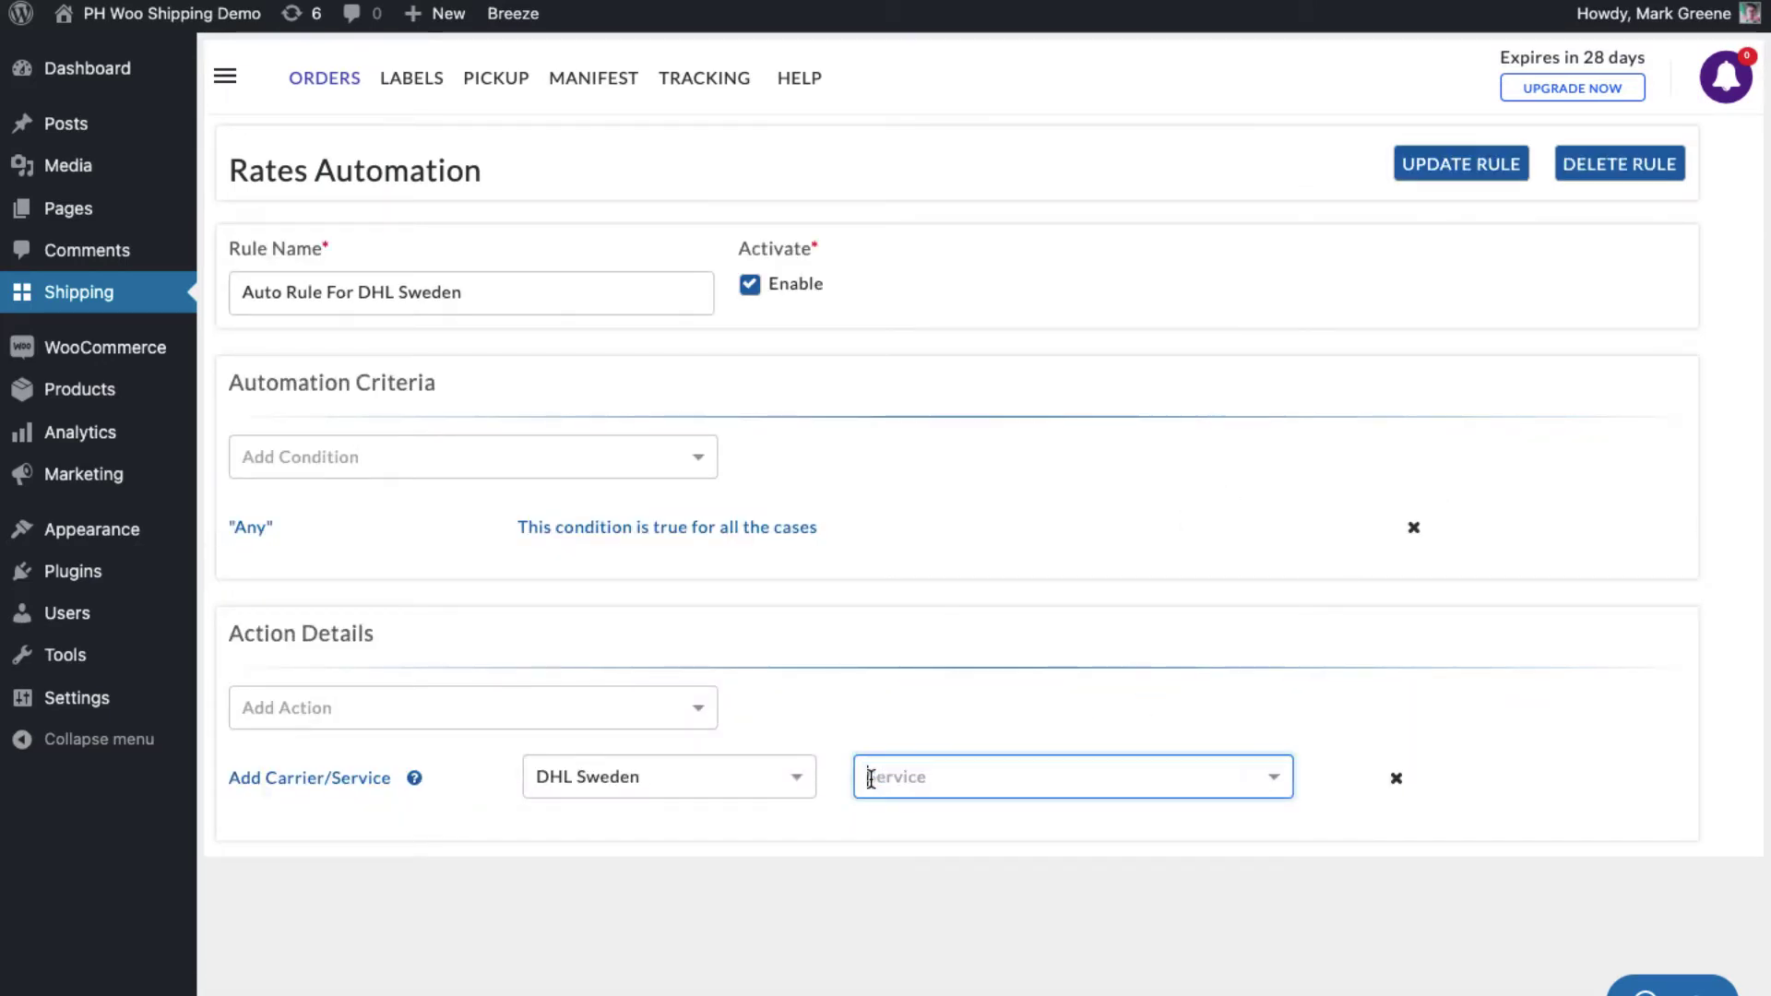
Add DHL Service Point B2C, Home Delivery, Paket and Pall to the rule and save it
{"action": "left_click", "coordinate": [900, 779]}
{"action": "left_click", "coordinate": [918, 858]}
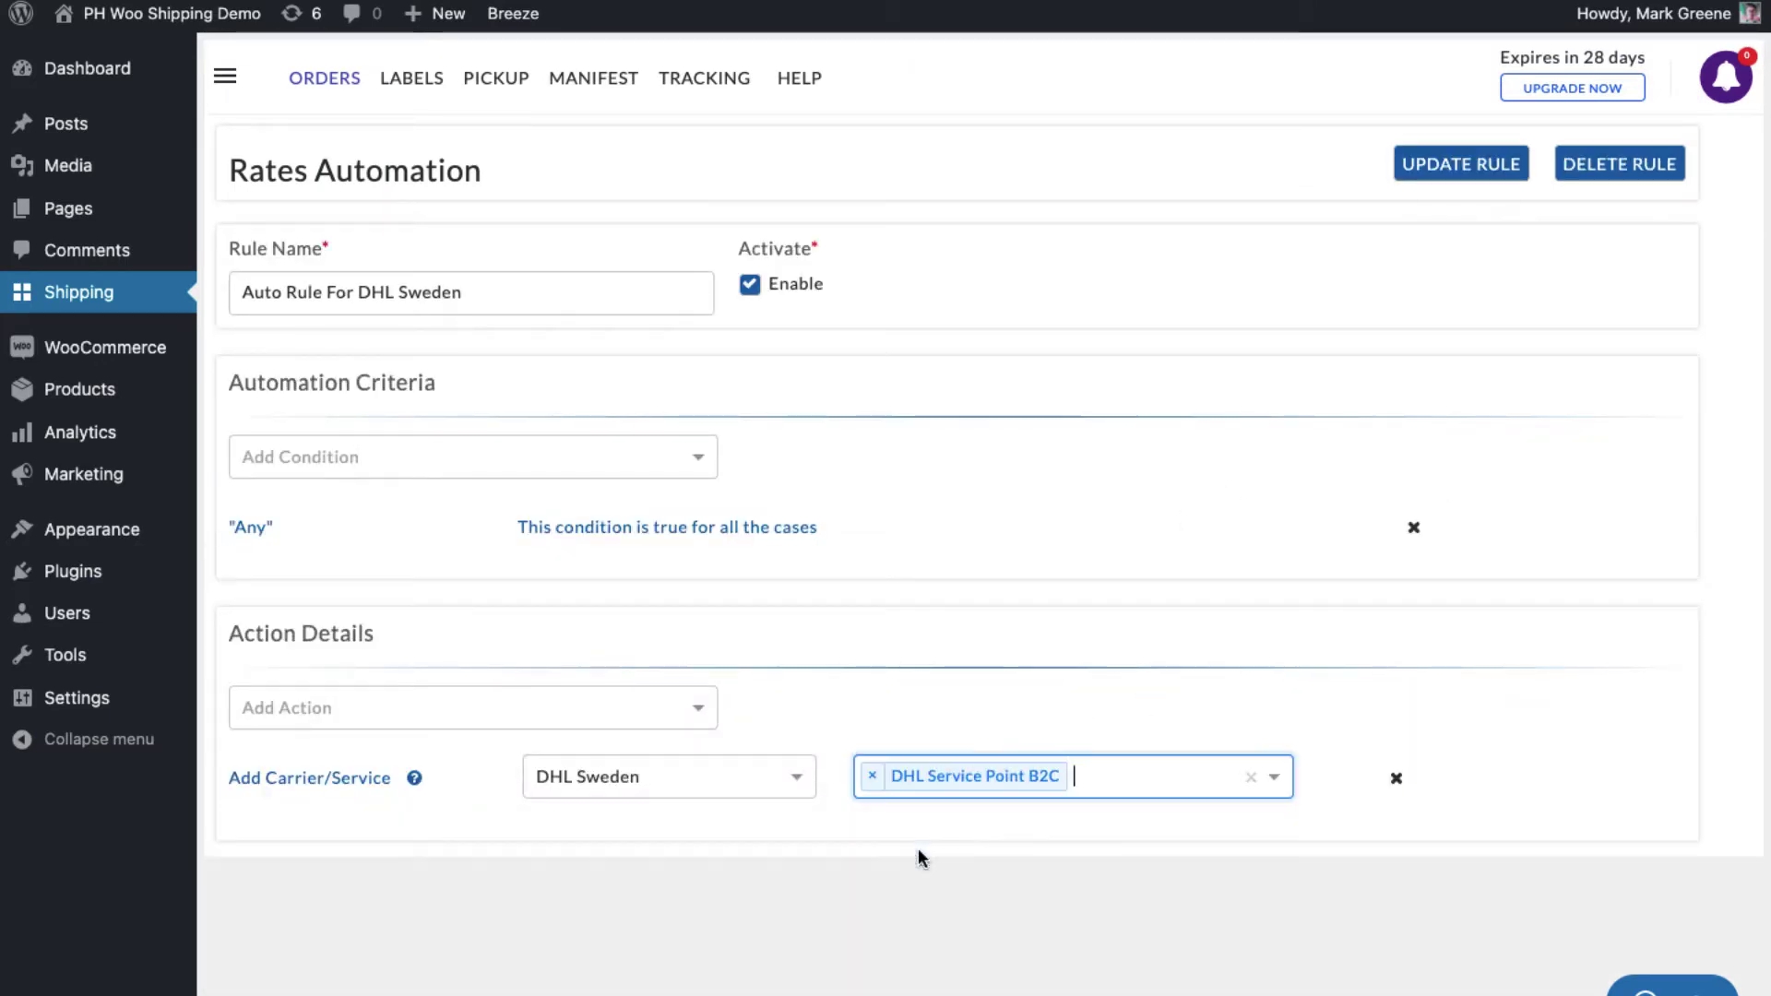
{"action": "left_click", "coordinate": [1098, 776]}
{"action": "left_click", "coordinate": [991, 964]}
{"action": "left_click", "coordinate": [1106, 800]}
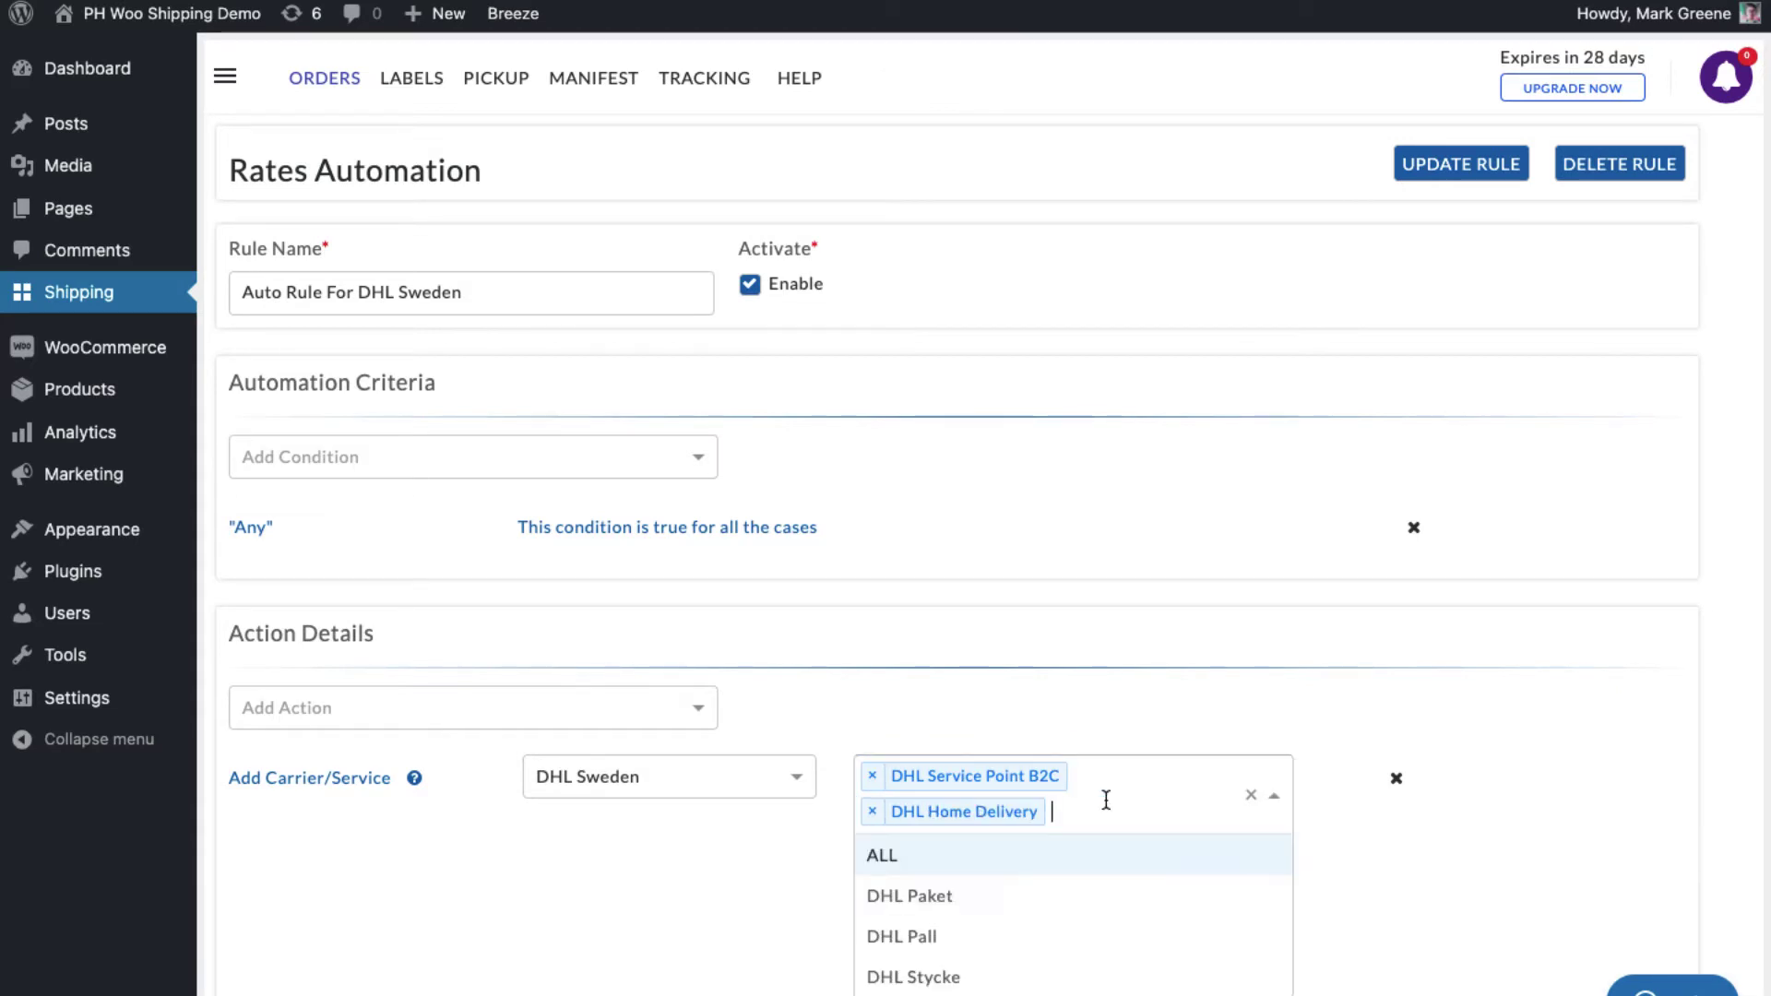
{"action": "left_click", "coordinate": [1070, 895]}
{"action": "left_click", "coordinate": [1100, 812]}
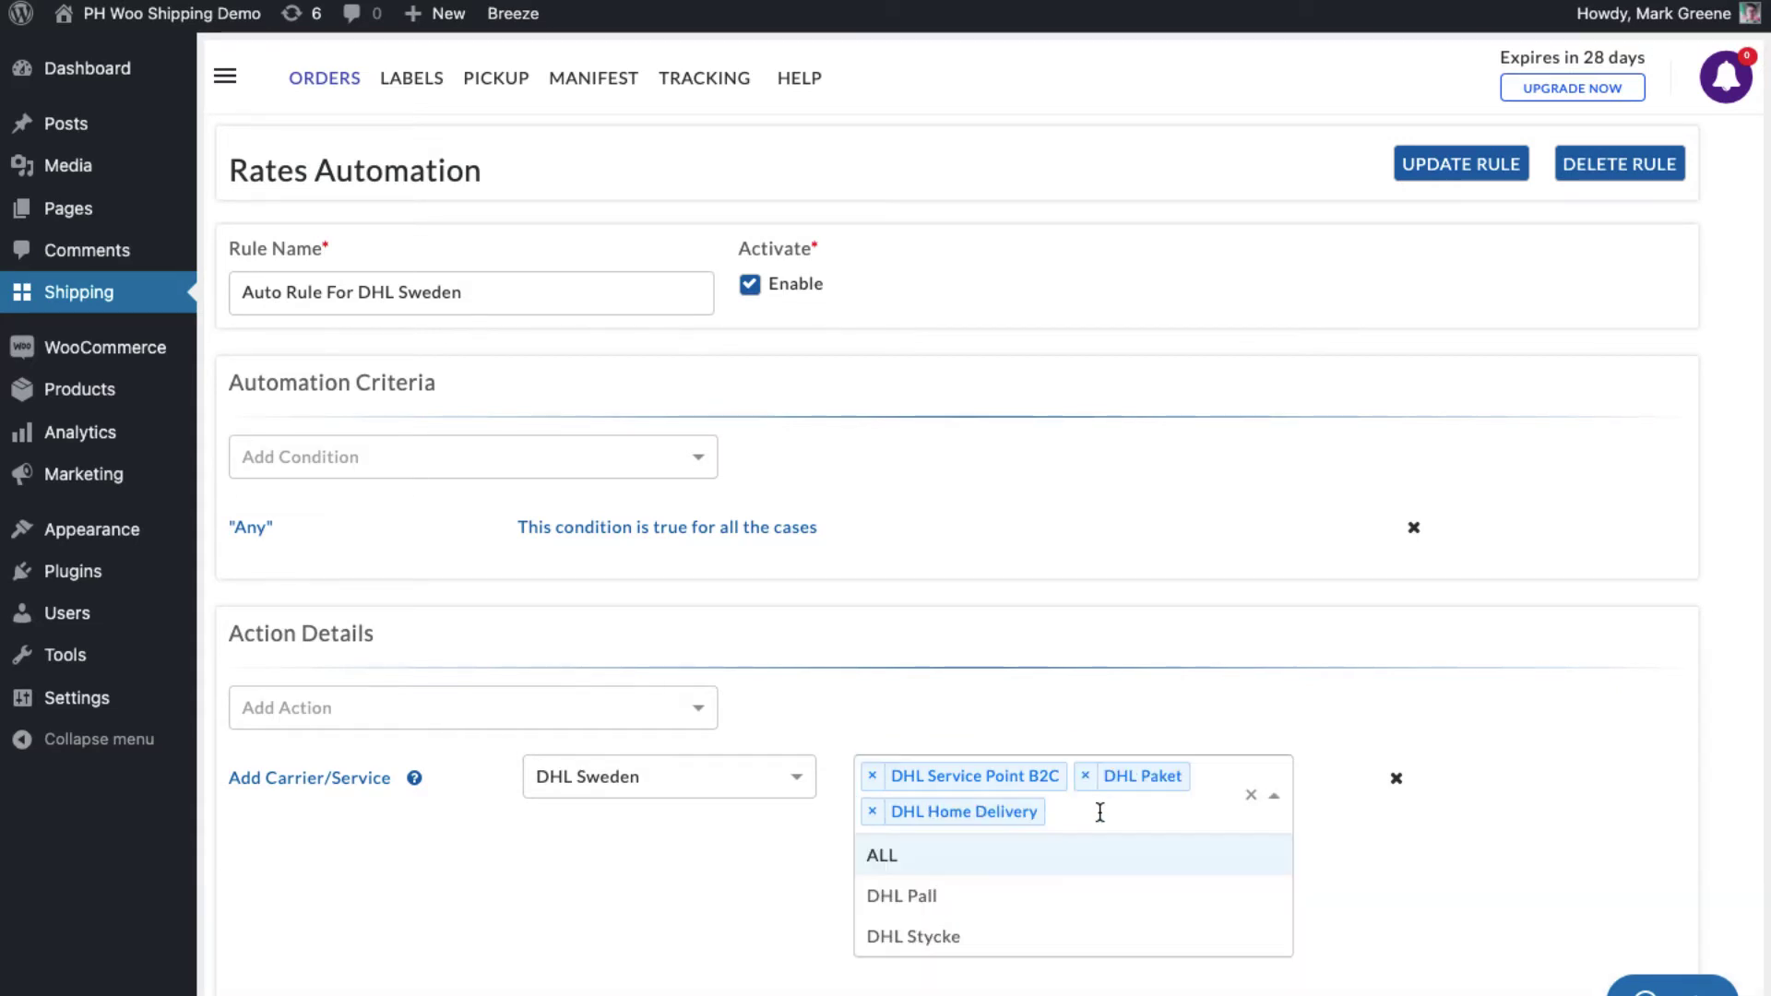
{"action": "left_click", "coordinate": [1066, 911]}
{"action": "left_click", "coordinate": [1415, 175]}
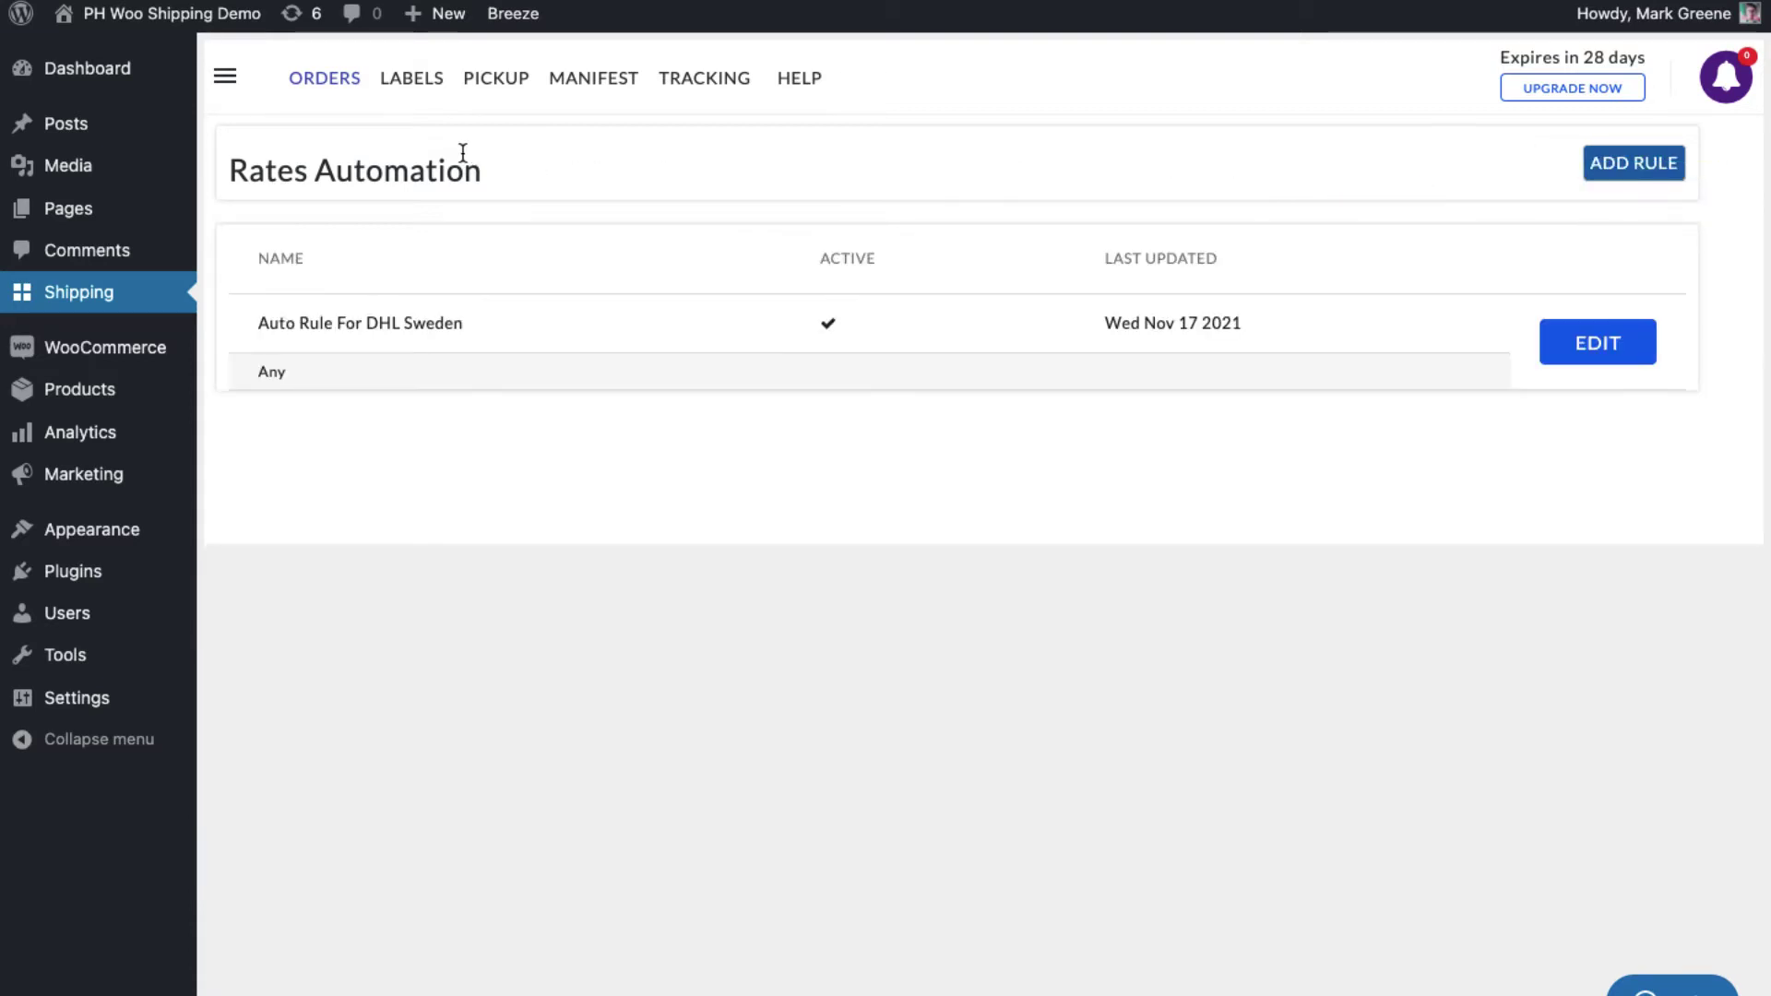
View the My Store ship-from address, then start a blank new ship-from address
{"action": "left_click", "coordinate": [231, 78]}
{"action": "left_click", "coordinate": [281, 413]}
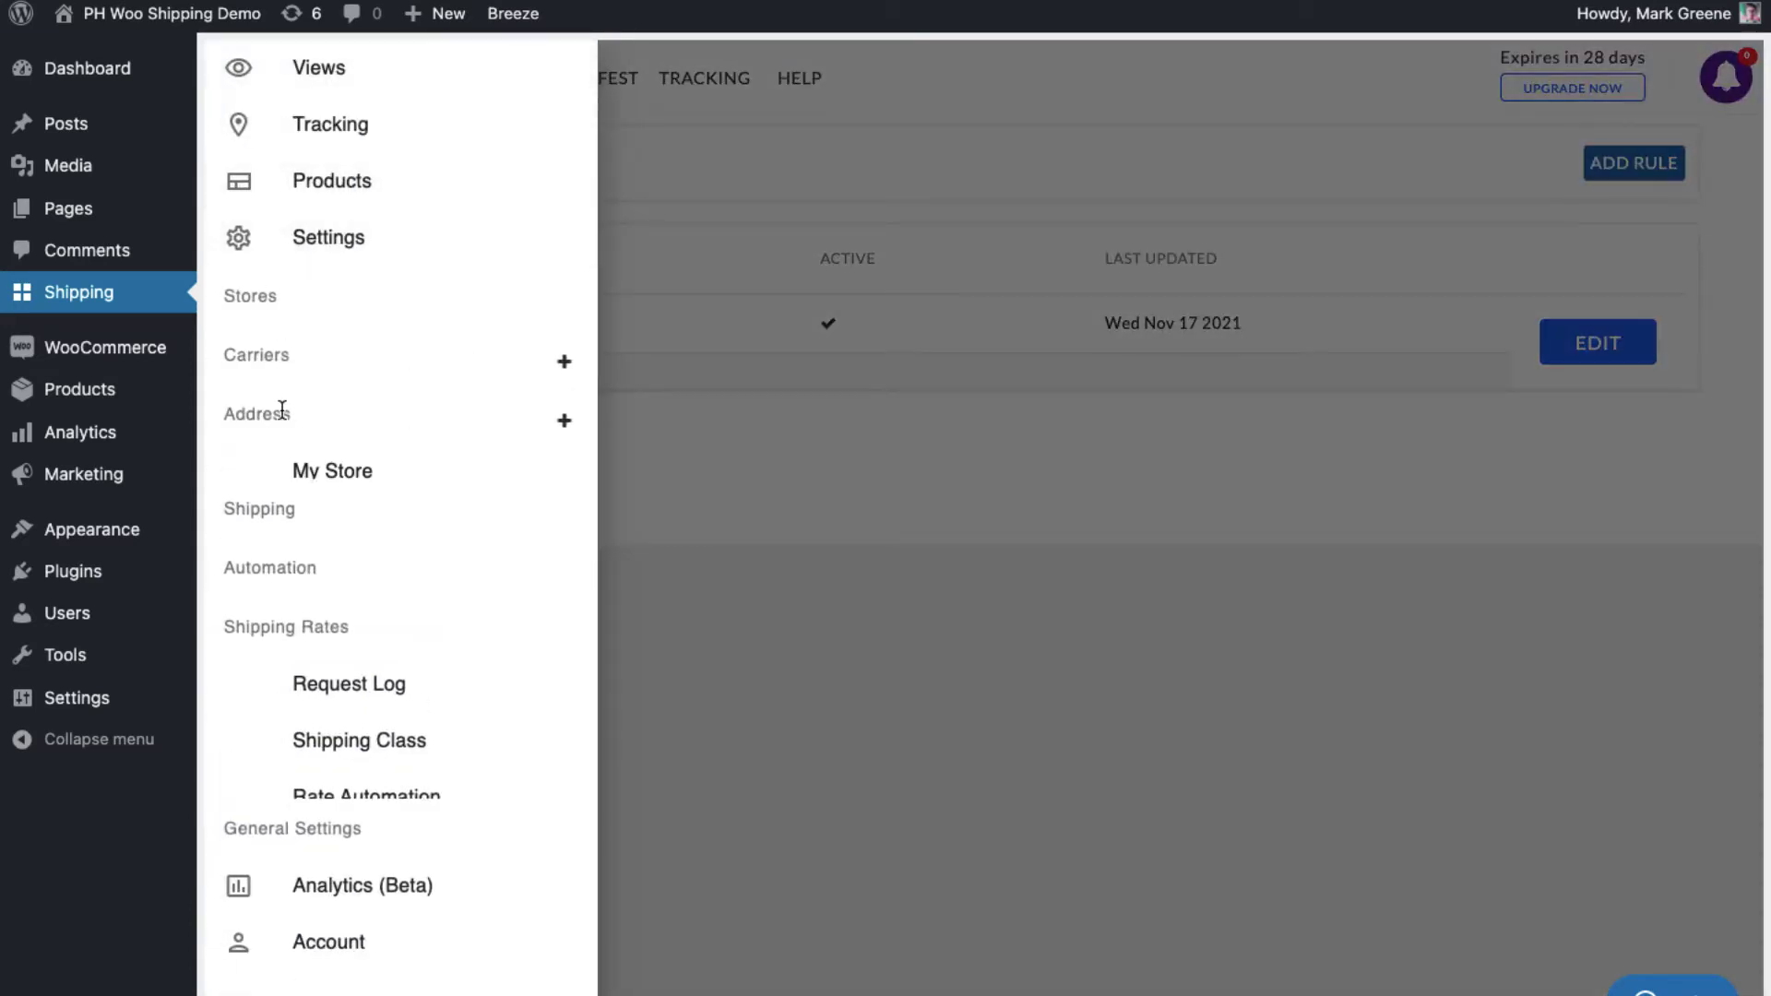
{"action": "left_click", "coordinate": [318, 473]}
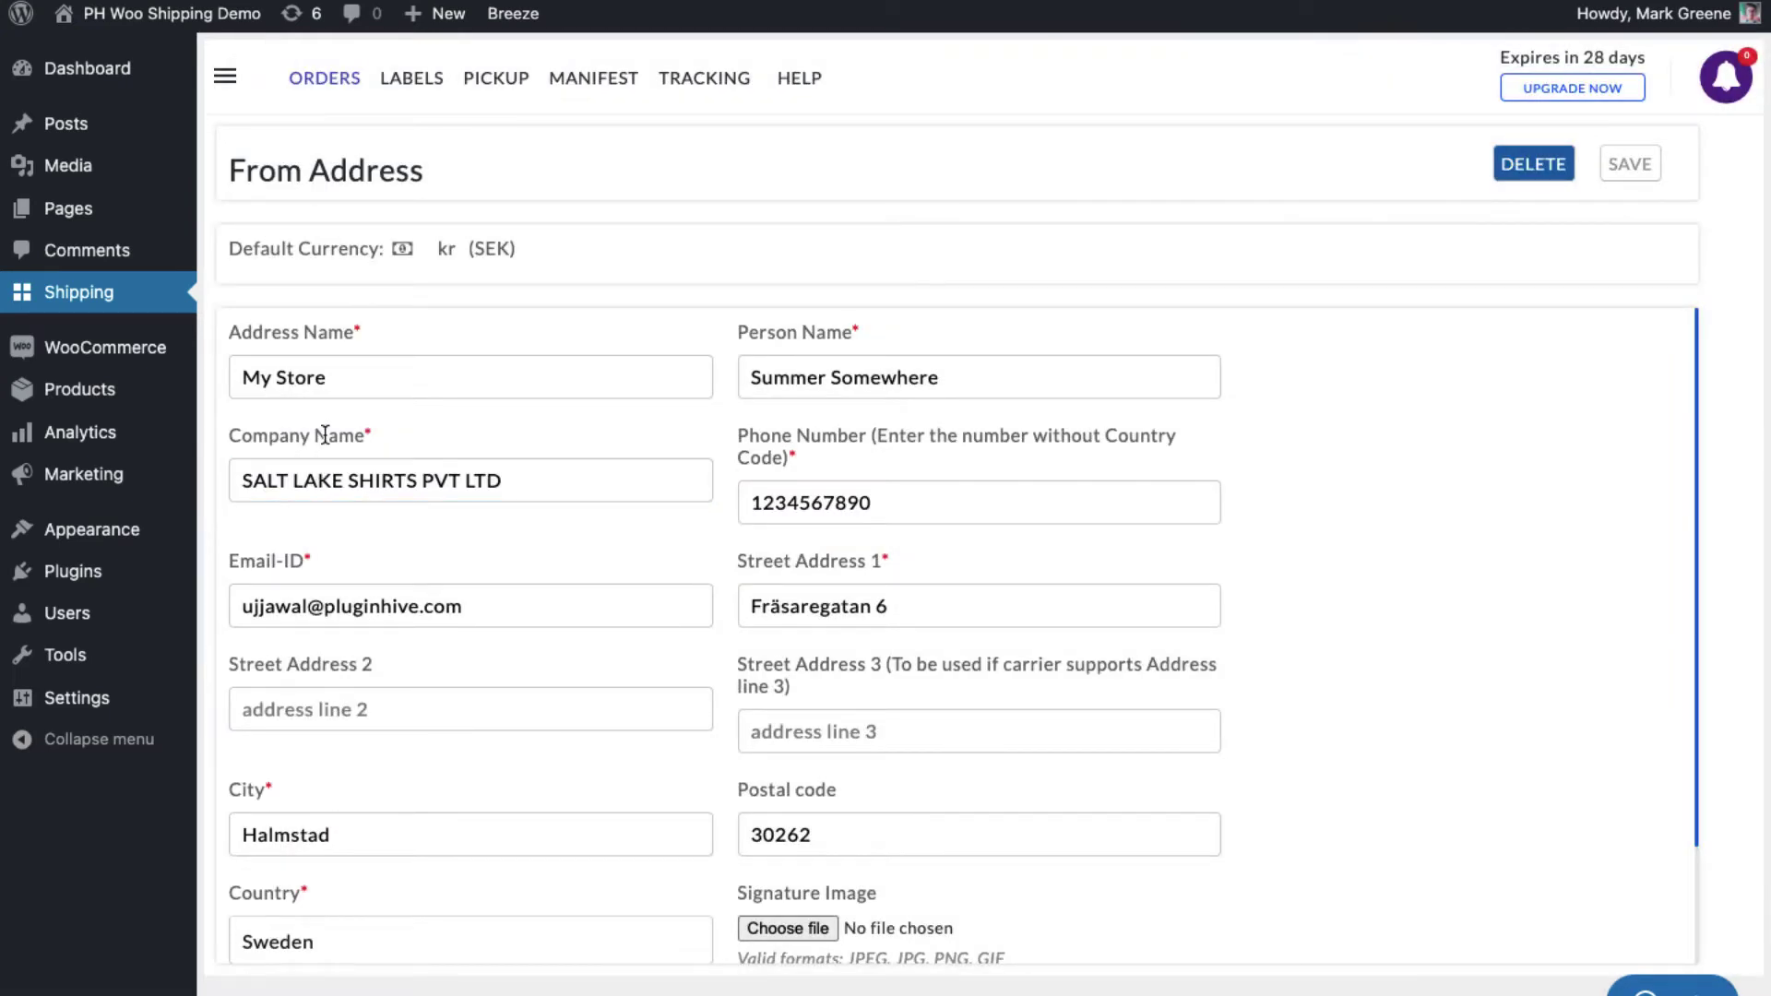
{"action": "left_click", "coordinate": [225, 78]}
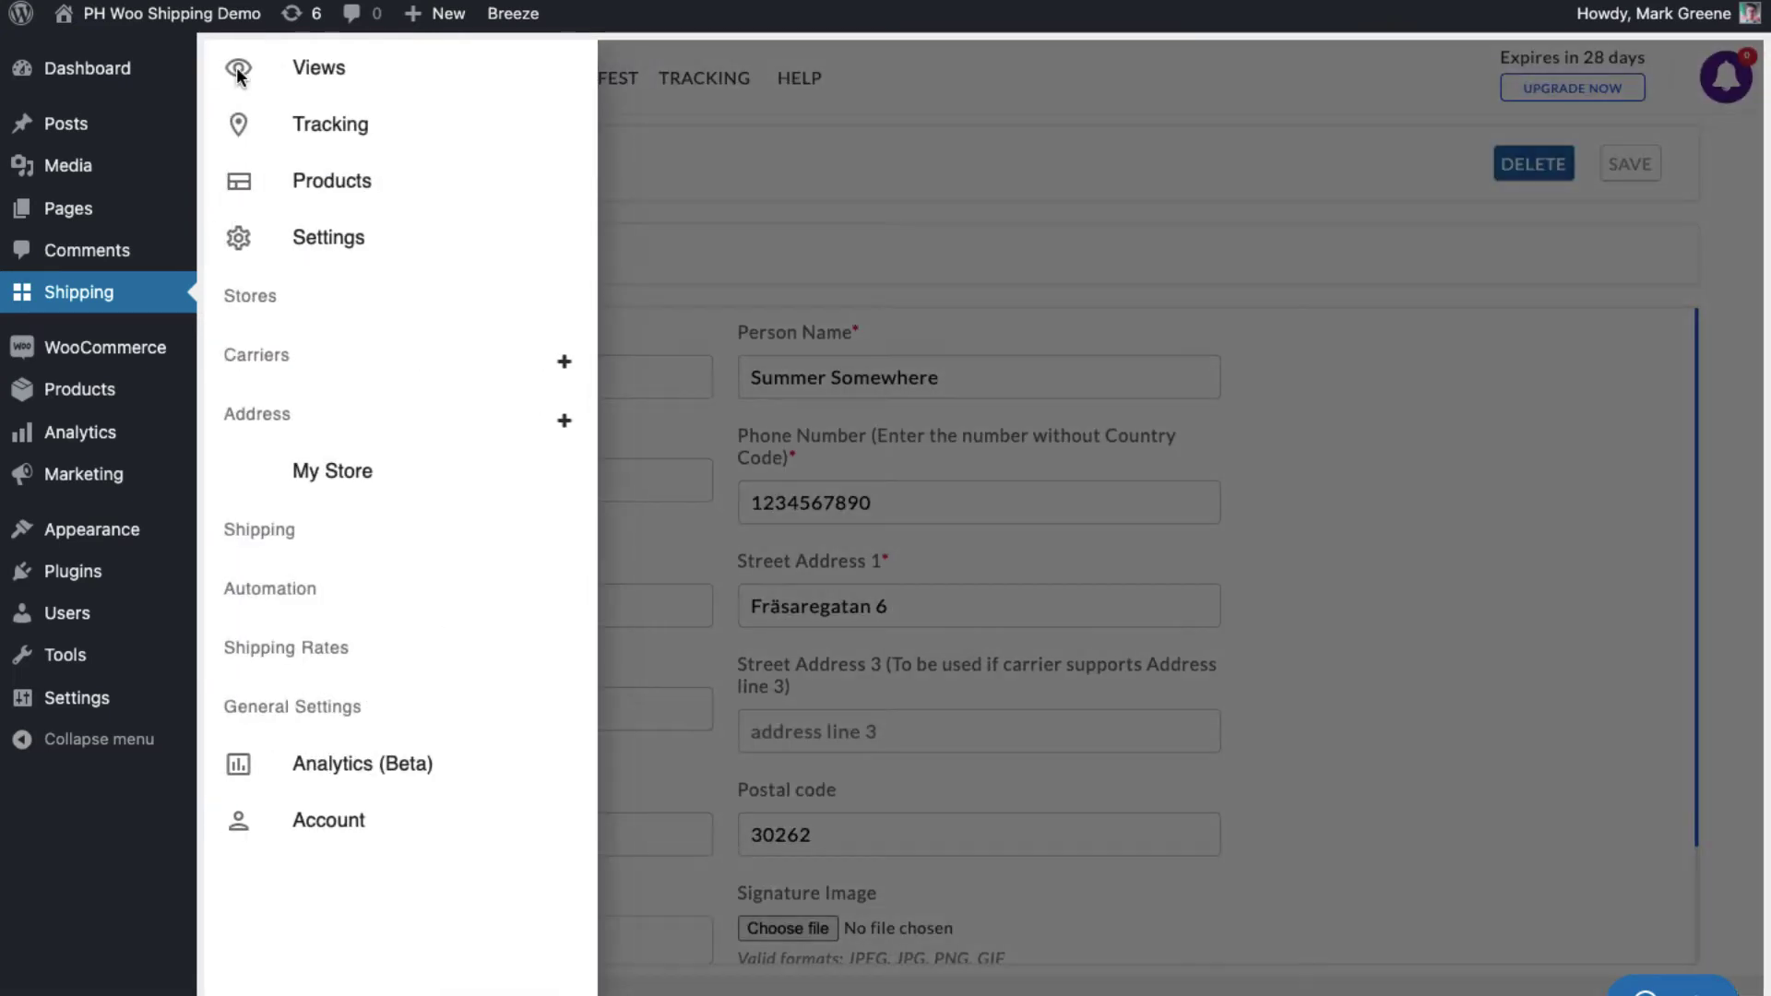
{"action": "left_click", "coordinate": [565, 424]}
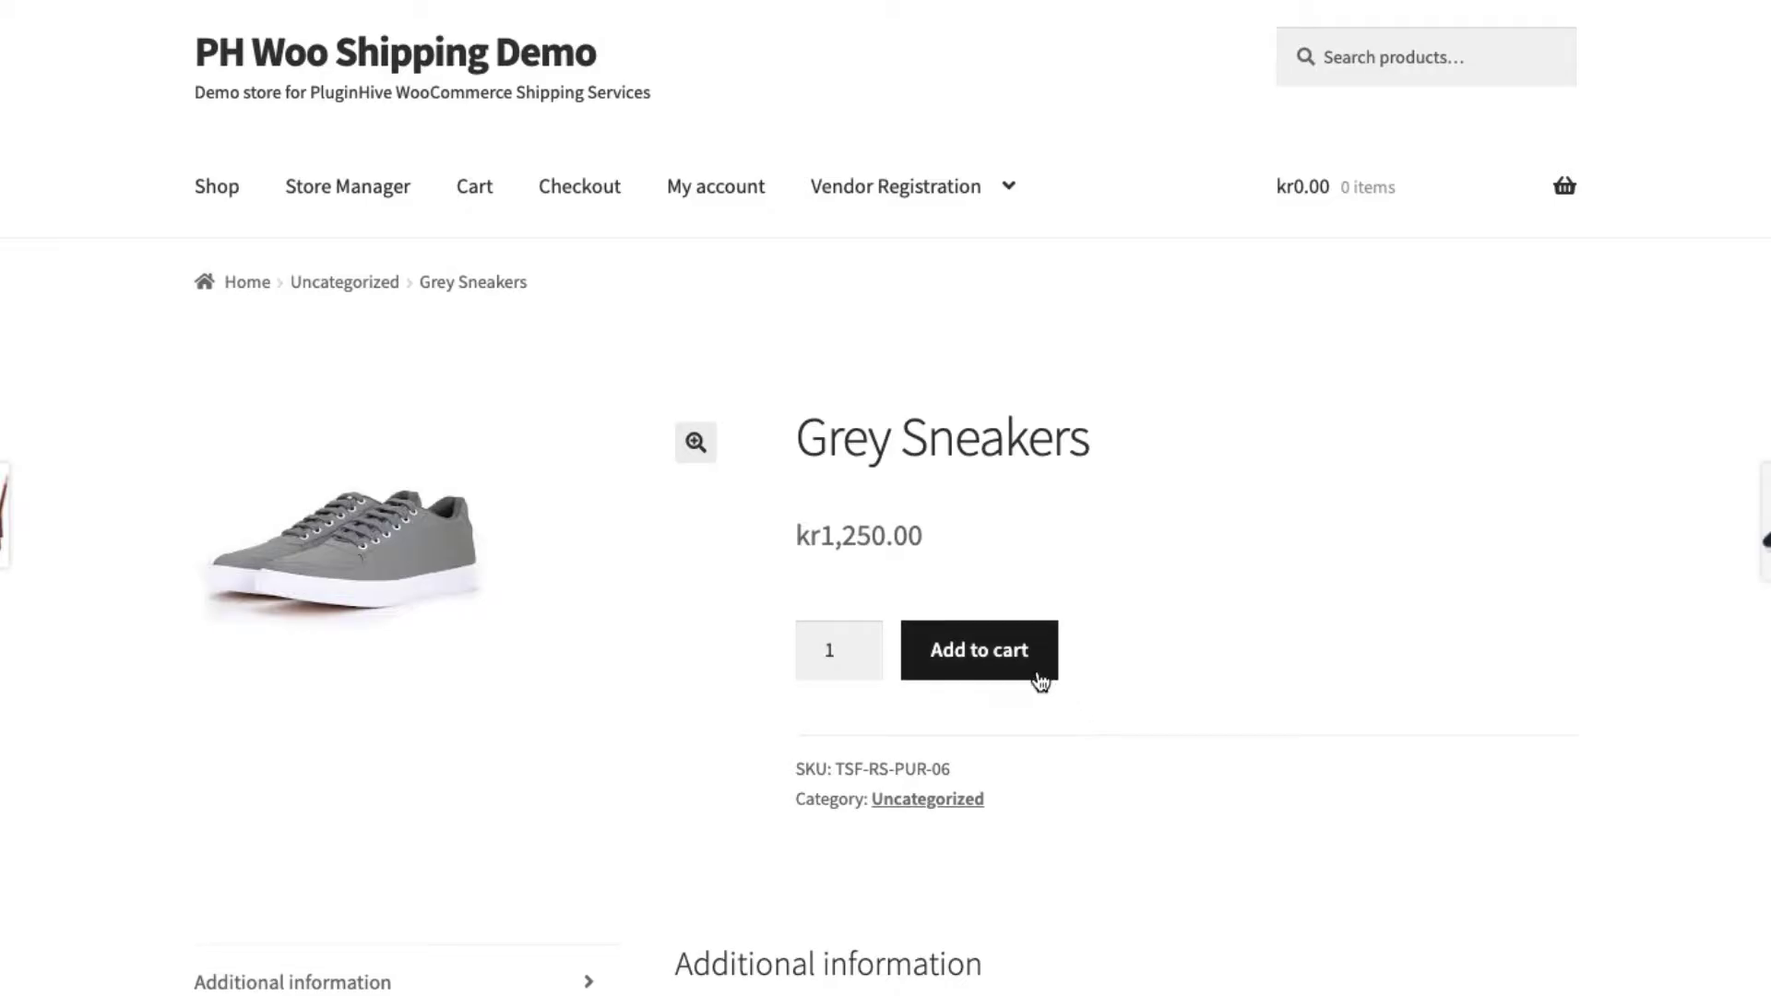
Add Grey Sneakers to the cart, choose Free shipping, and place order 213
{"action": "left_click", "coordinate": [1022, 667]}
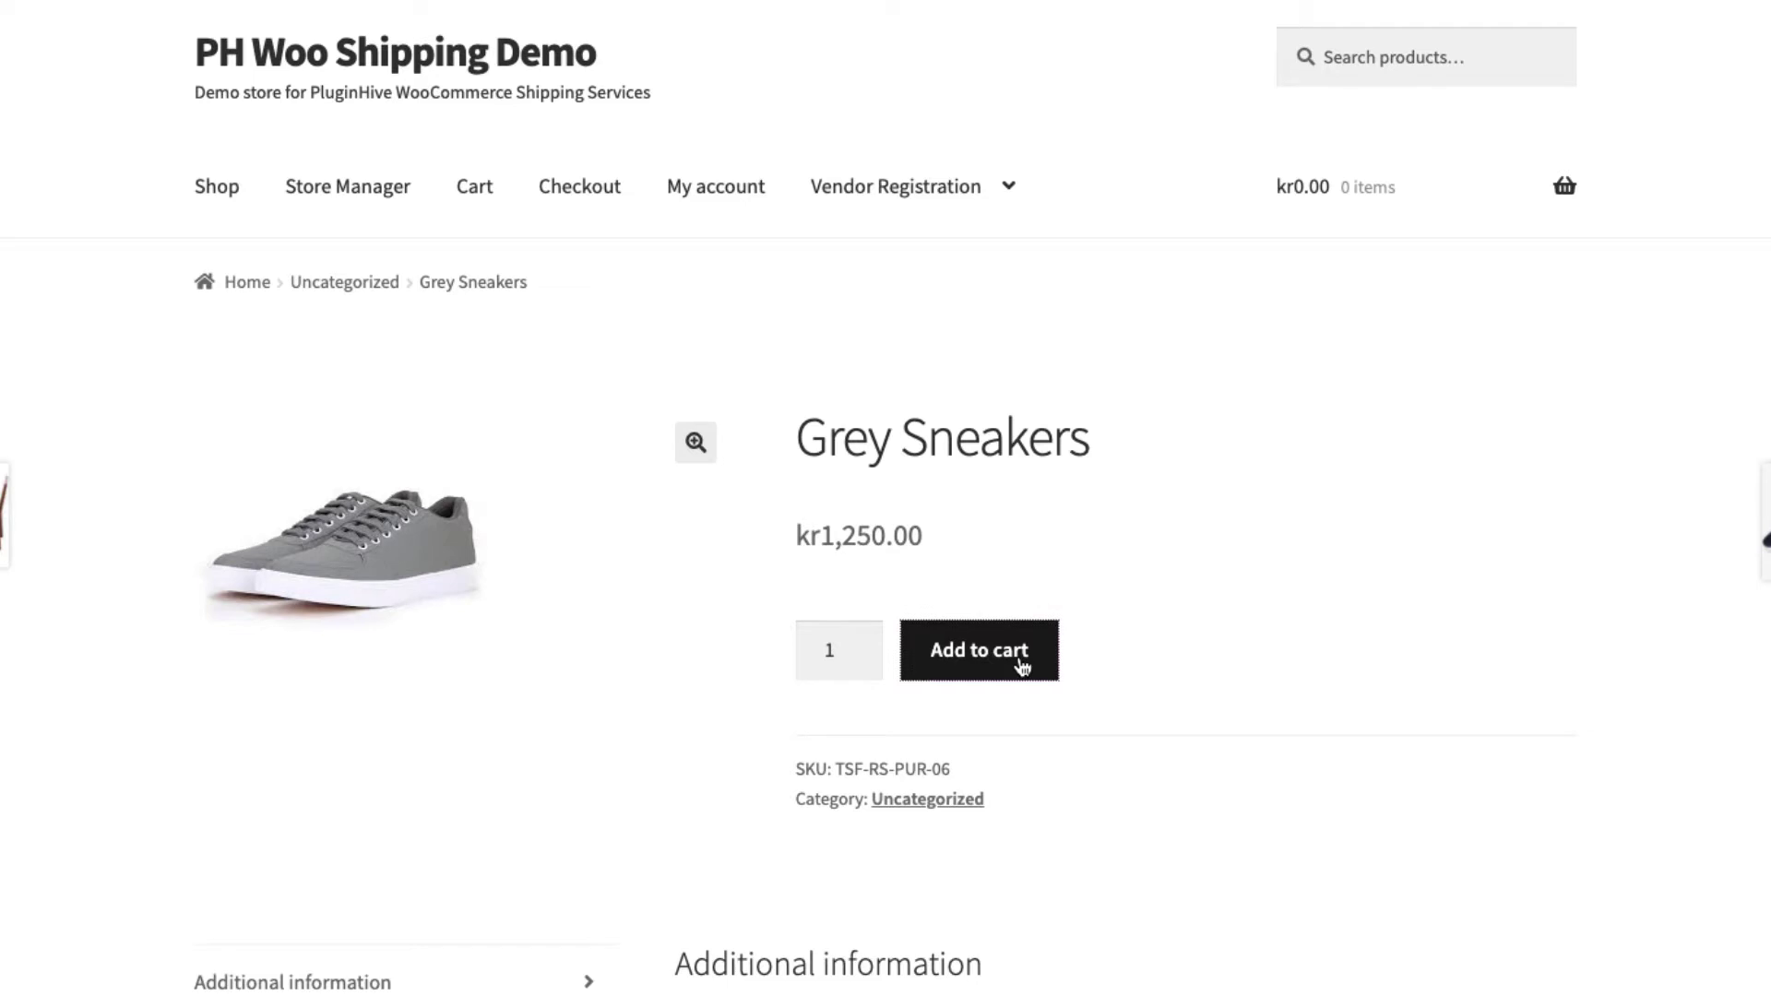
{"action": "scroll", "coordinate": [1020, 664], "scroll_direction": "down", "scroll_amount": 3}
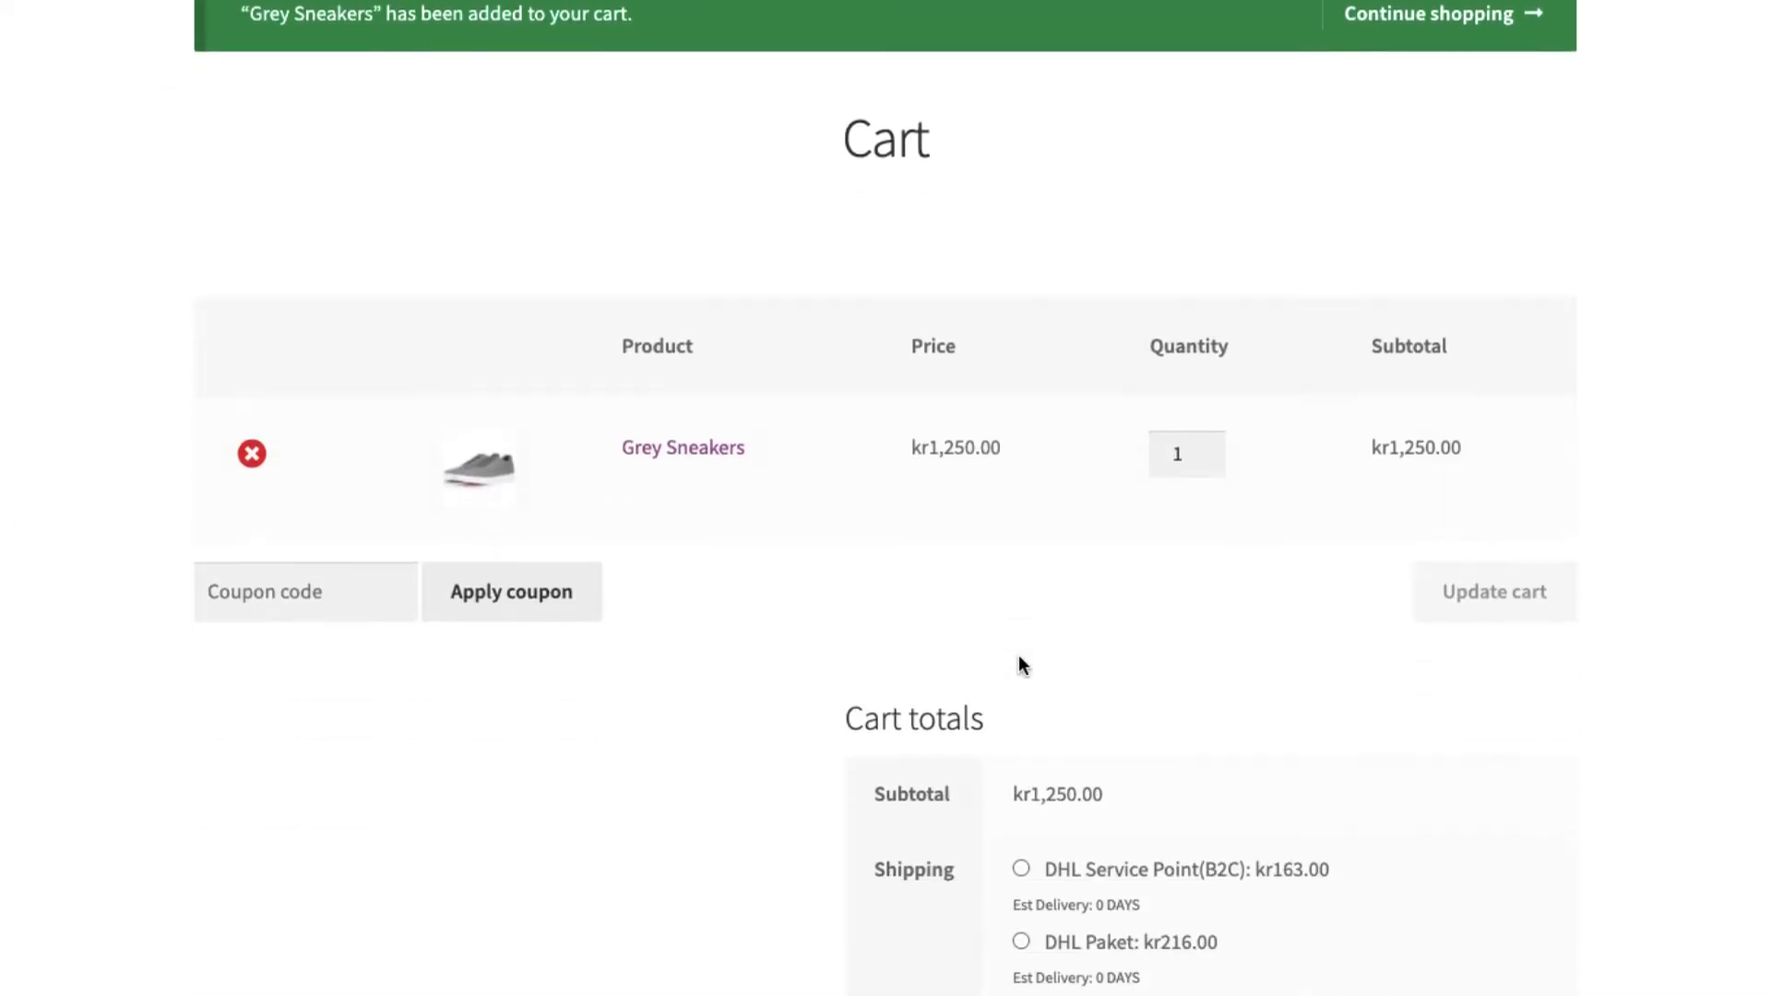
{"action": "scroll", "coordinate": [1020, 664], "scroll_direction": "down", "scroll_amount": 2}
{"action": "scroll", "coordinate": [1020, 664], "scroll_direction": "down", "scroll_amount": 2}
{"action": "scroll", "coordinate": [1020, 665], "scroll_direction": "down", "scroll_amount": 1}
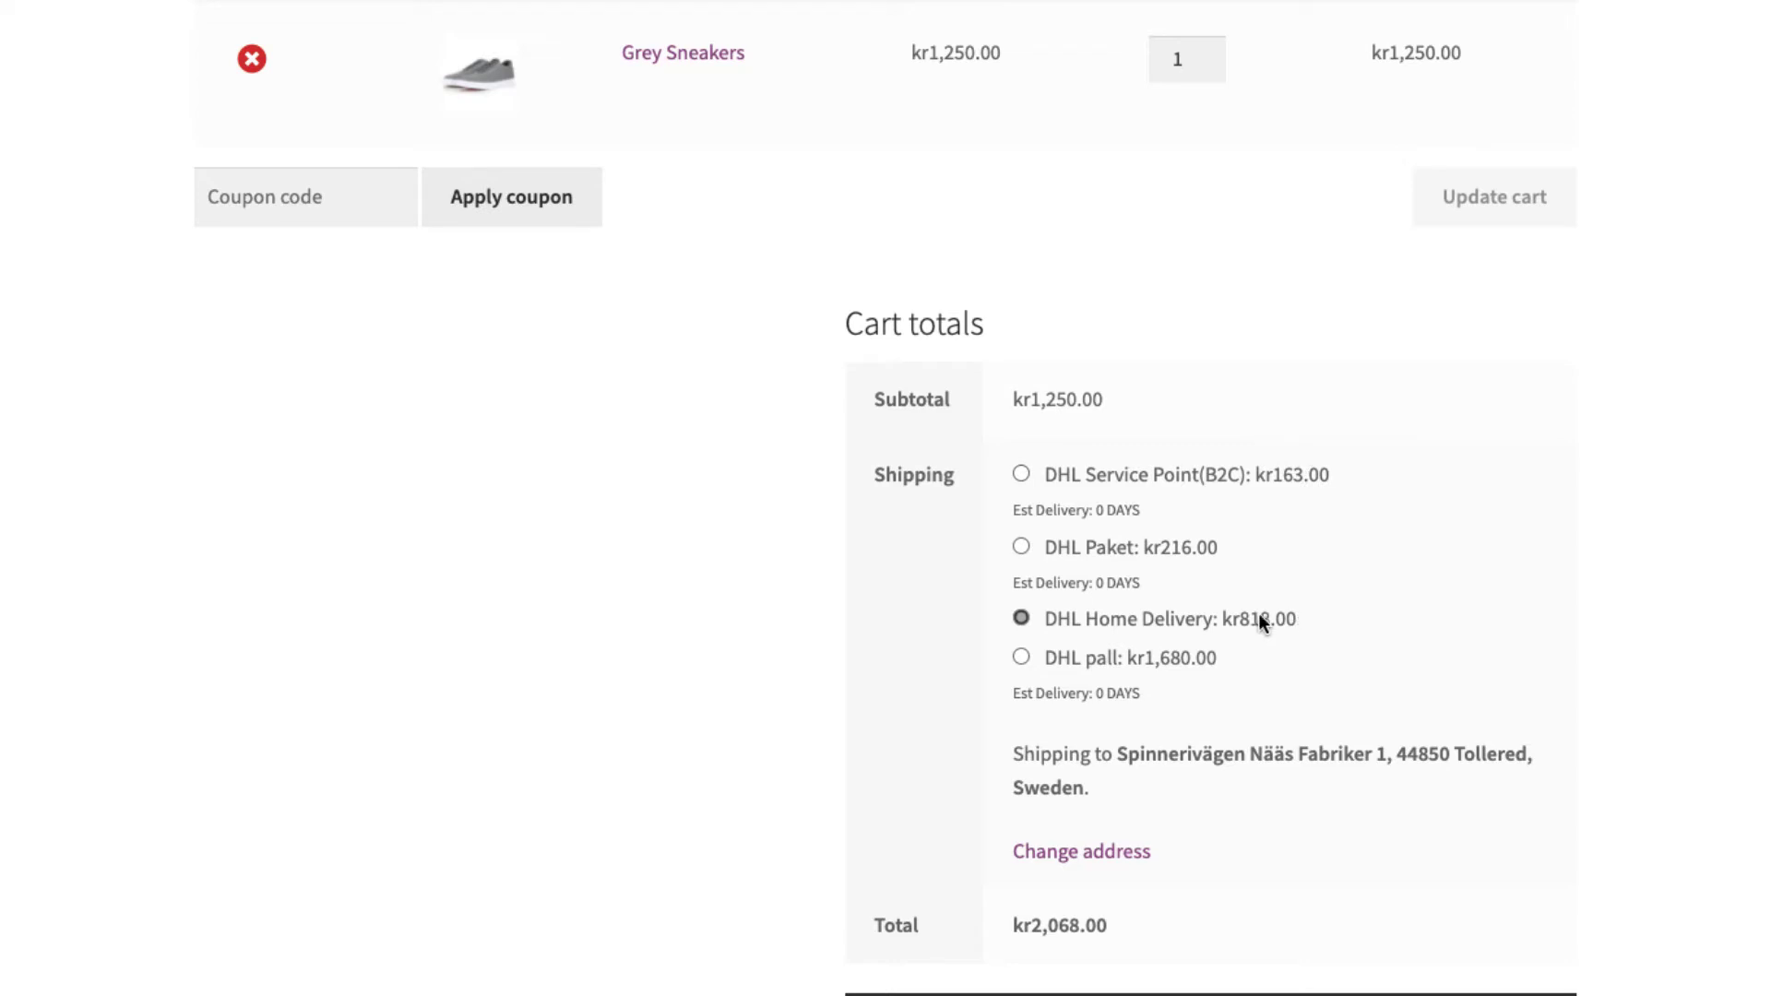
{"action": "scroll", "coordinate": [1022, 623], "scroll_direction": "down", "scroll_amount": 2}
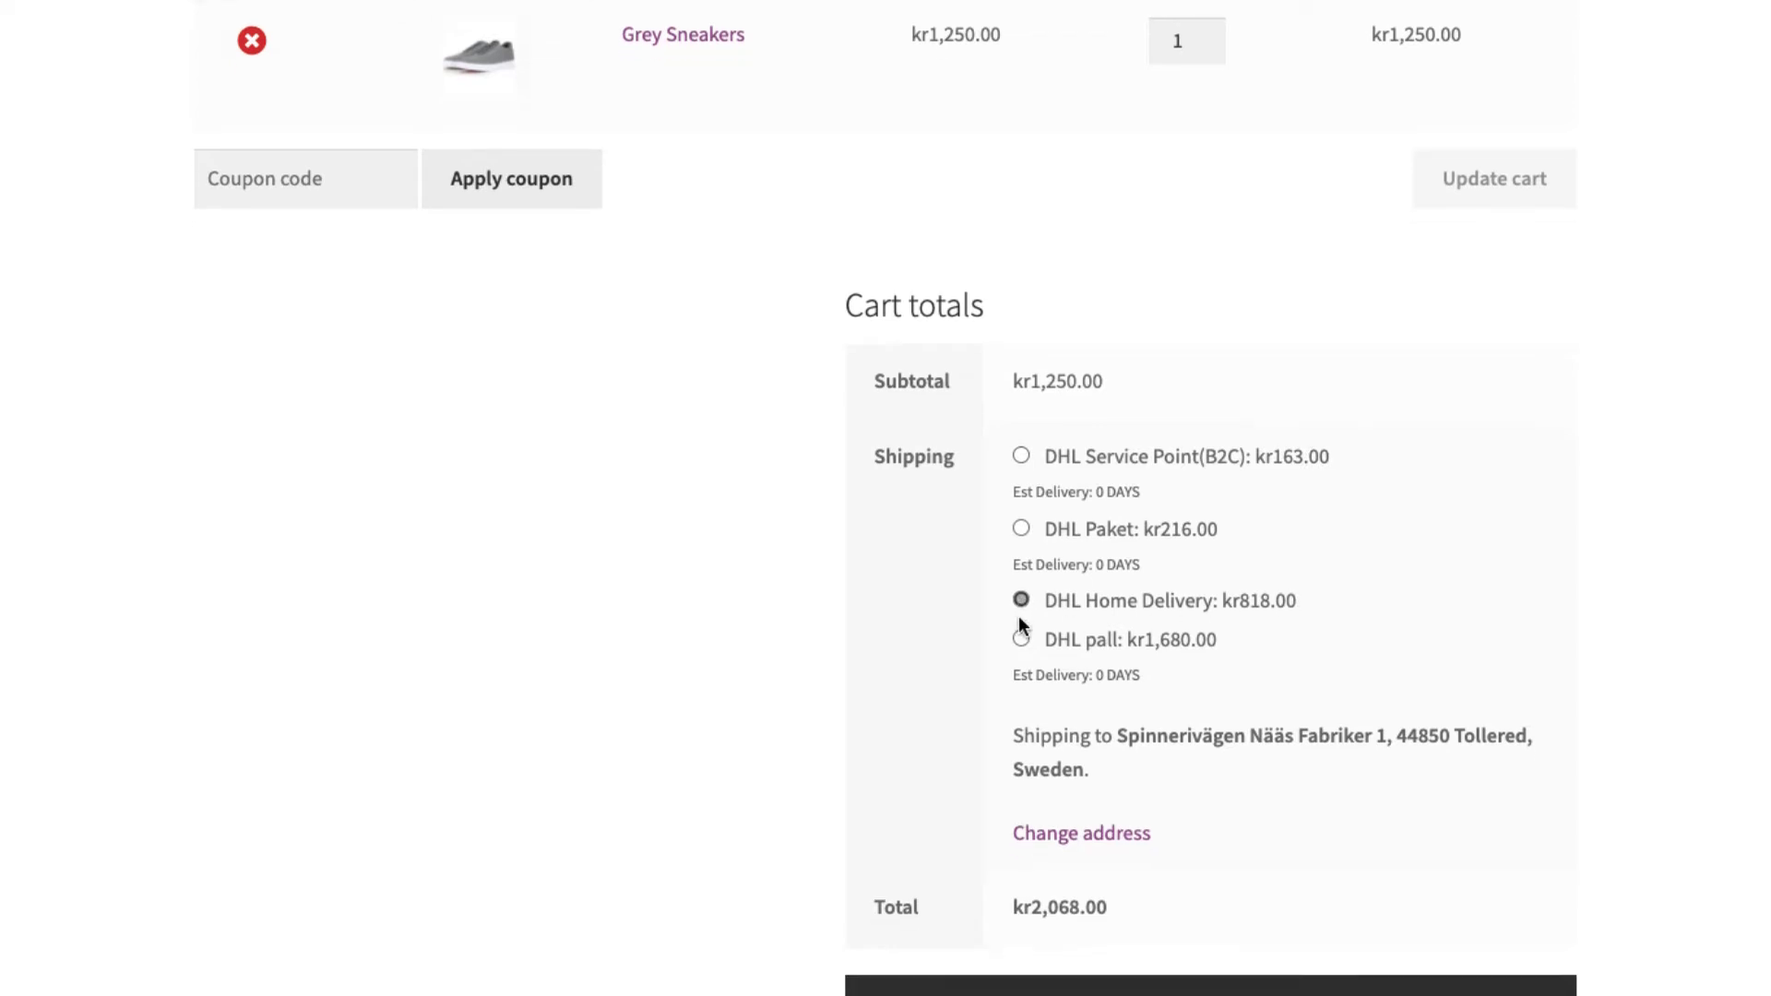
{"action": "left_click", "coordinate": [1090, 871]}
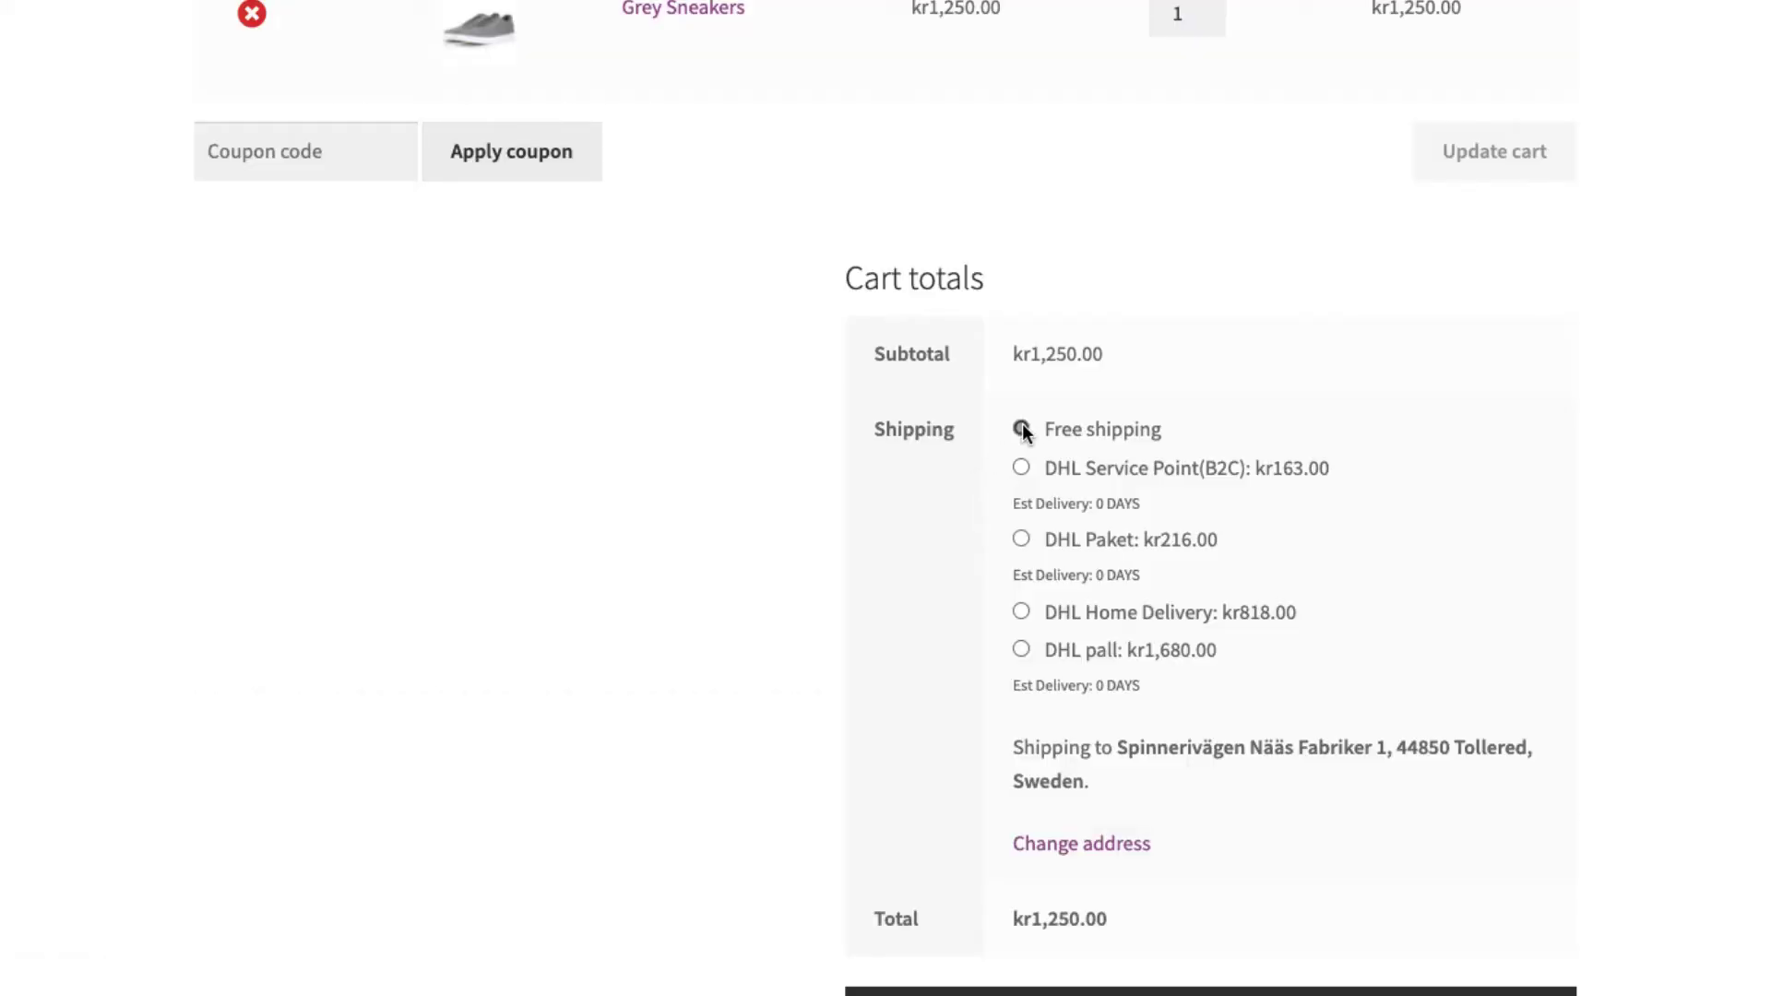
{"action": "scroll", "coordinate": [1025, 430], "scroll_direction": "down", "scroll_amount": 2}
{"action": "scroll", "coordinate": [1045, 511], "scroll_direction": "down", "scroll_amount": 3}
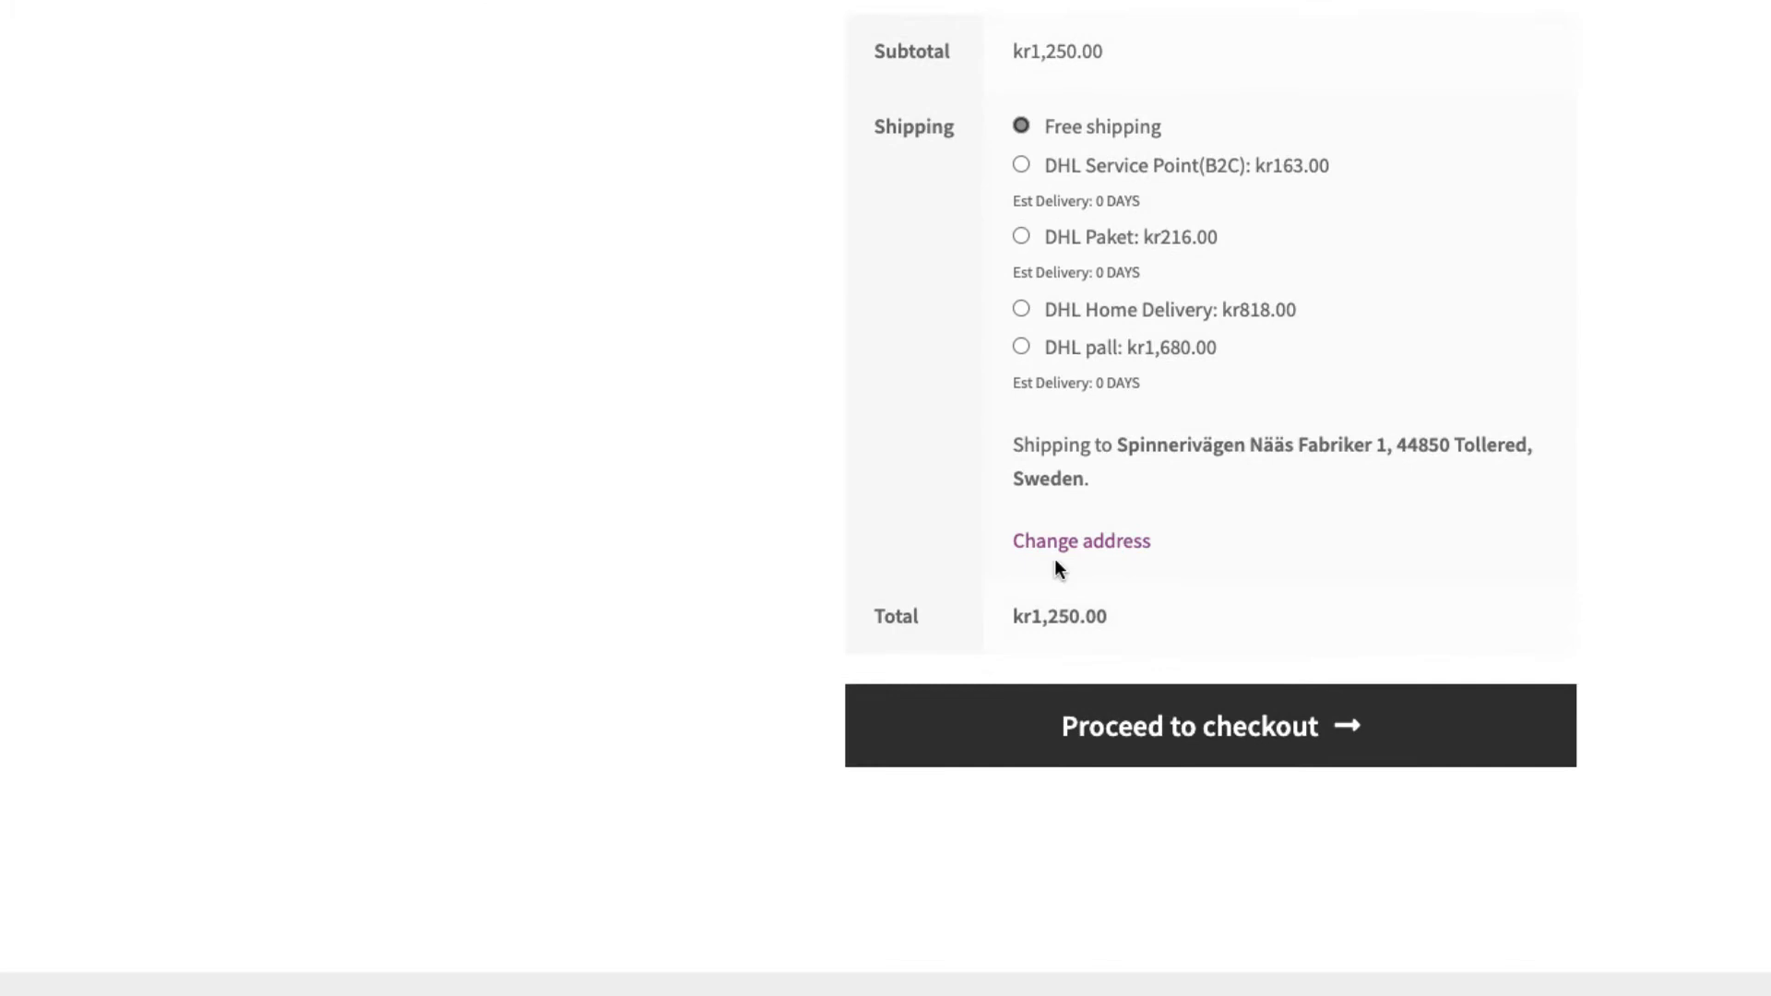
{"action": "left_click", "coordinate": [1132, 724]}
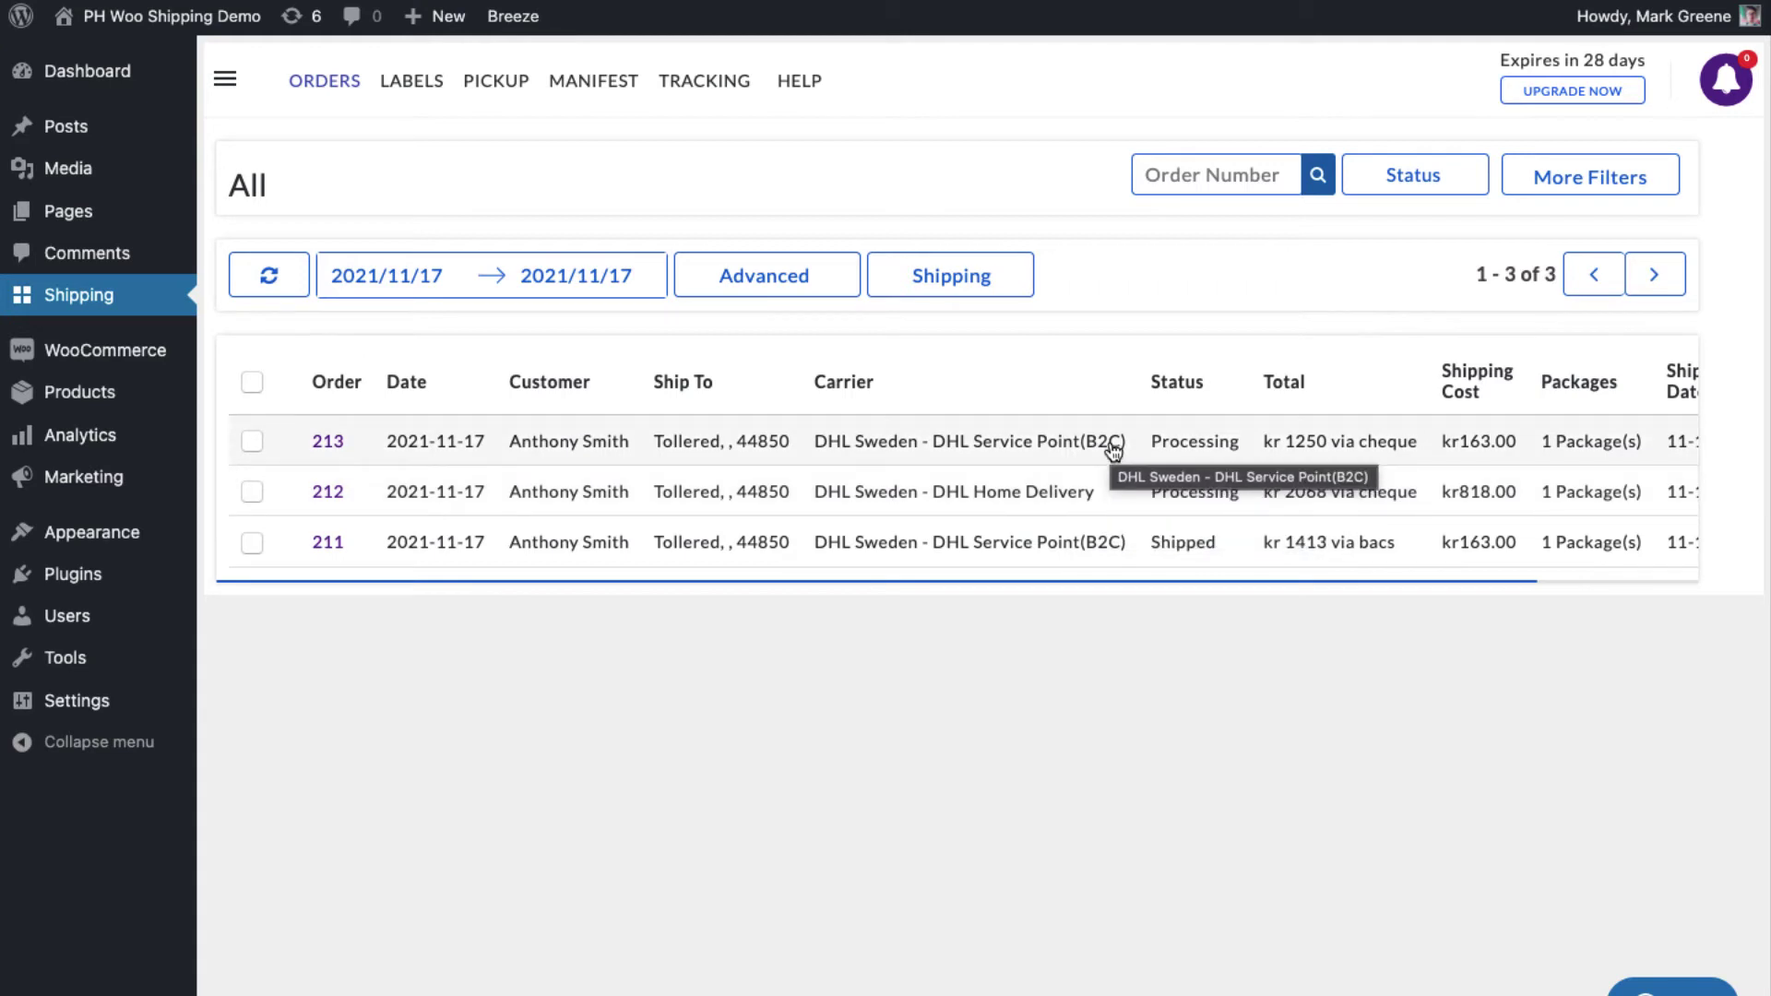
Open order 213's details to review its packing and DHL rate summaries
{"action": "left_click", "coordinate": [334, 442]}
{"action": "scroll", "coordinate": [334, 440], "scroll_direction": "down", "scroll_amount": 2}
{"action": "scroll", "coordinate": [334, 441], "scroll_direction": "down", "scroll_amount": 4}
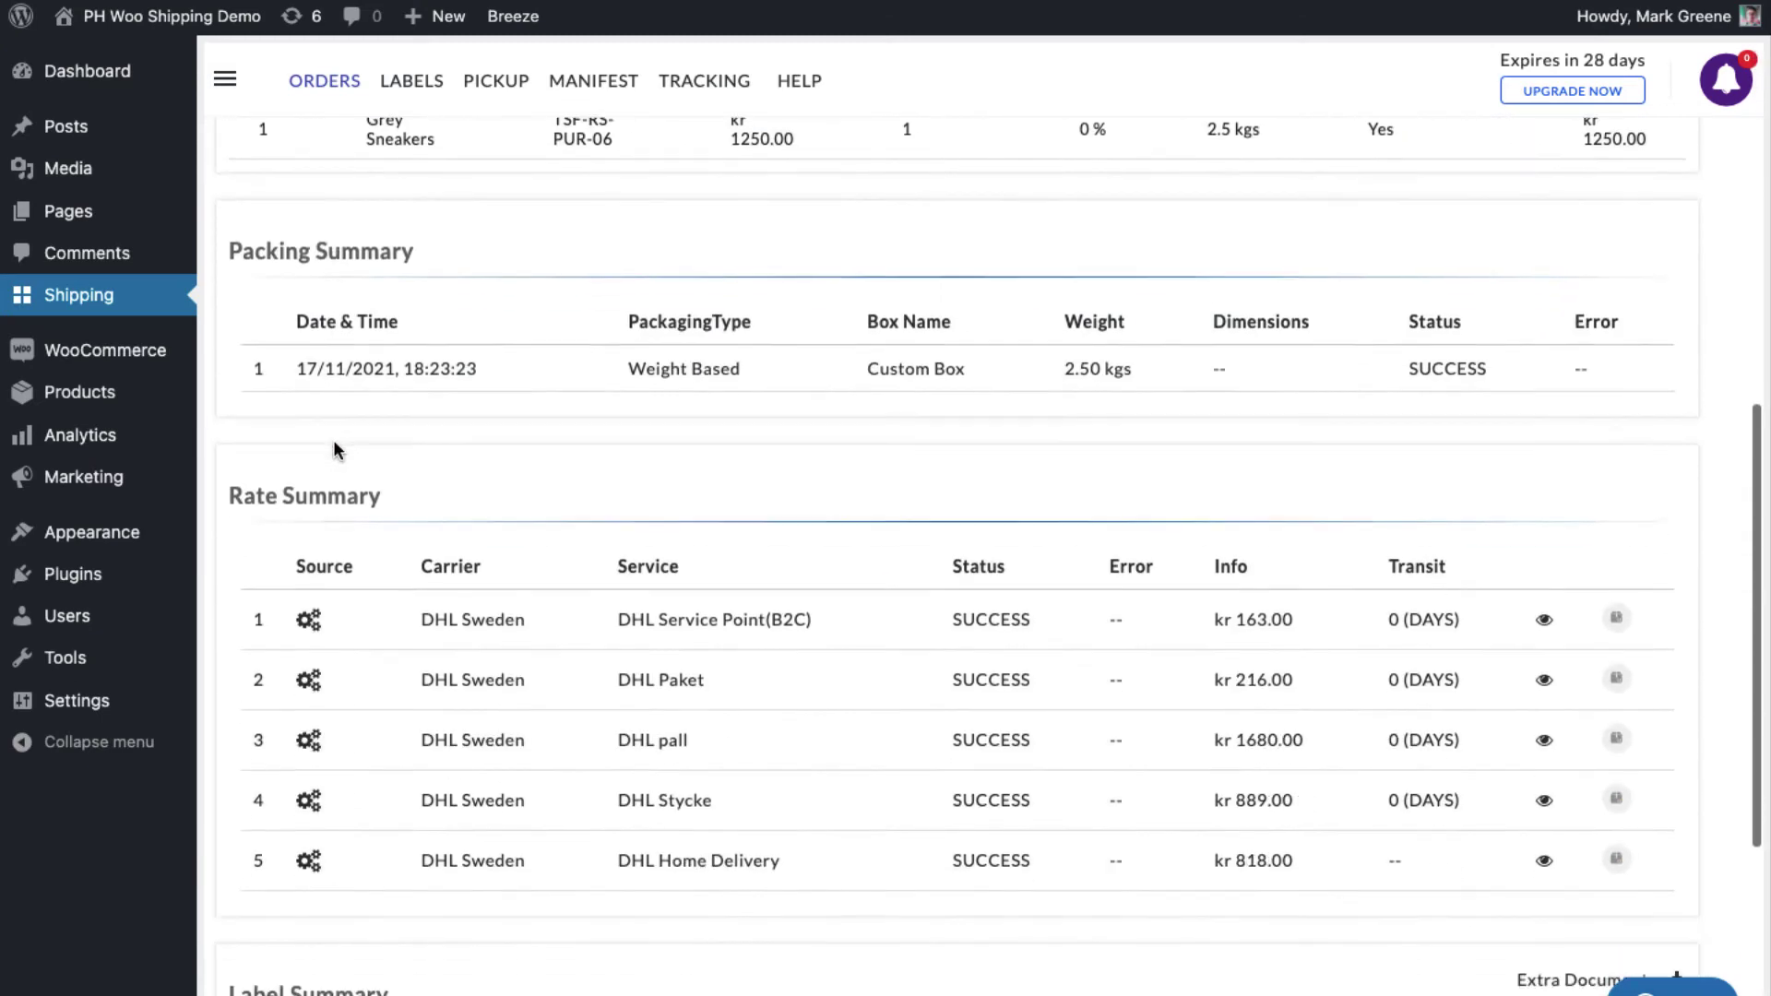
{"action": "scroll", "coordinate": [334, 440], "scroll_direction": "down", "scroll_amount": 1}
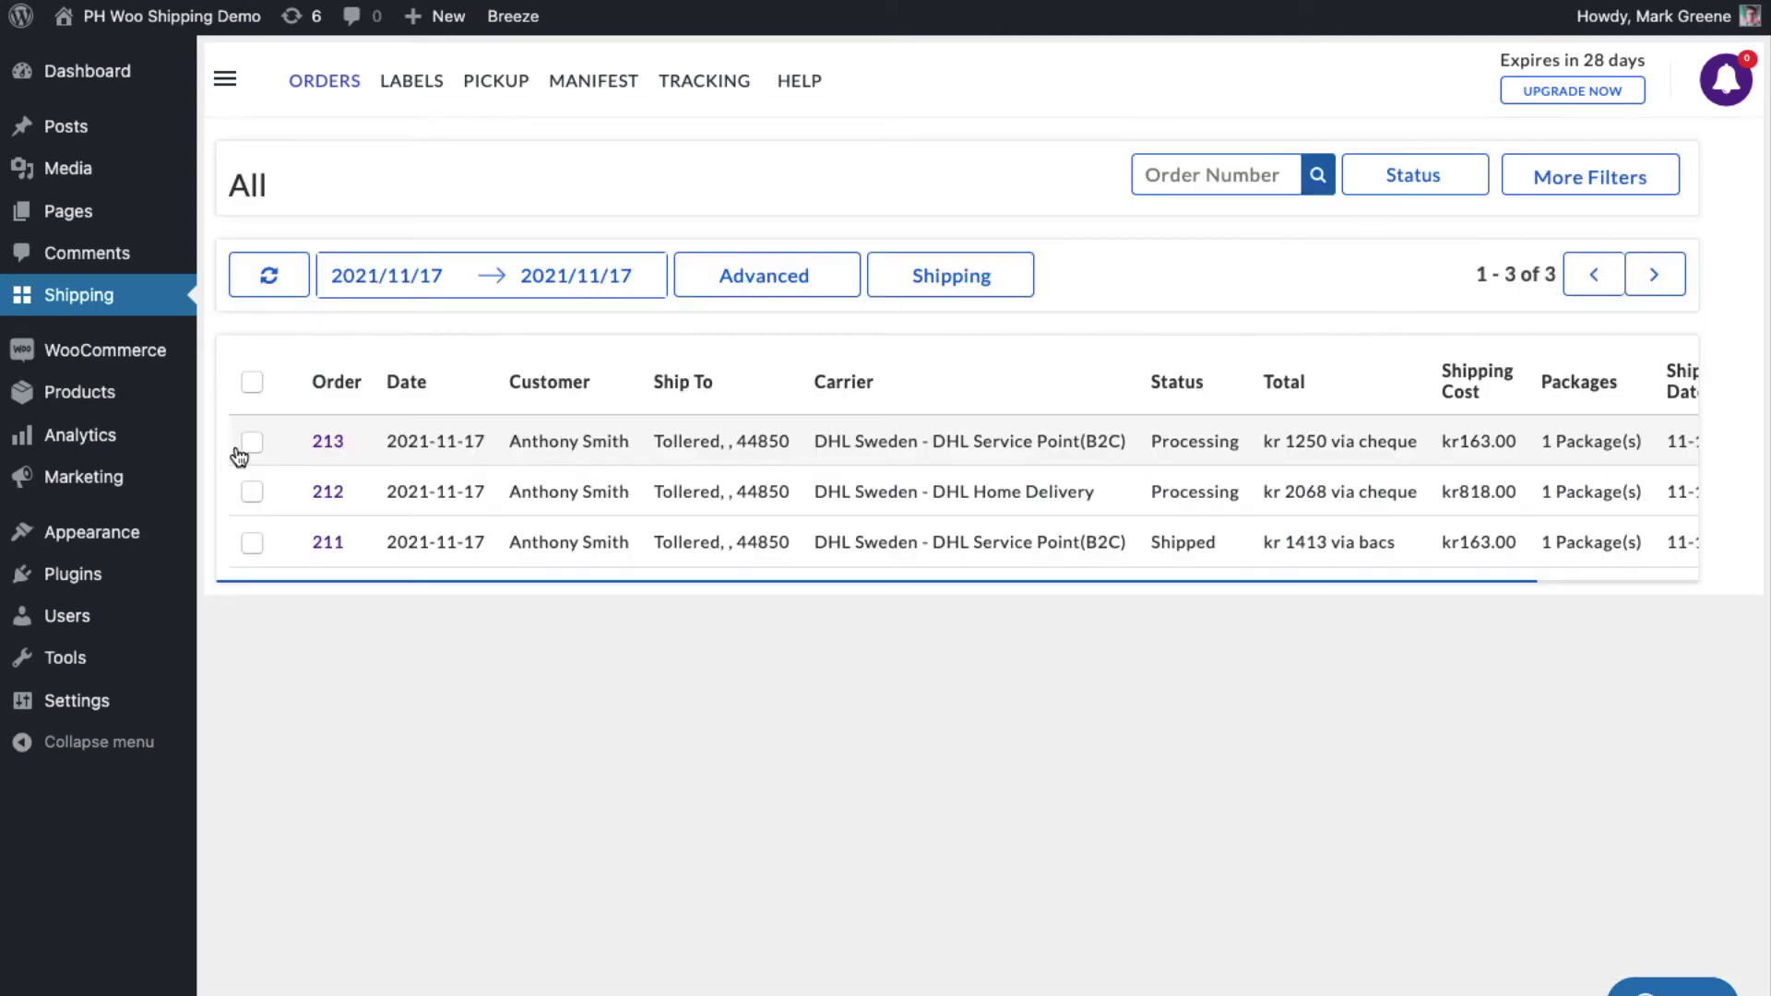
Set order 213's DHL service point to HANDLARN TOLLERED, then generate labels for orders 213 and 212
{"action": "left_click", "coordinate": [251, 437]}
{"action": "left_click", "coordinate": [740, 276]}
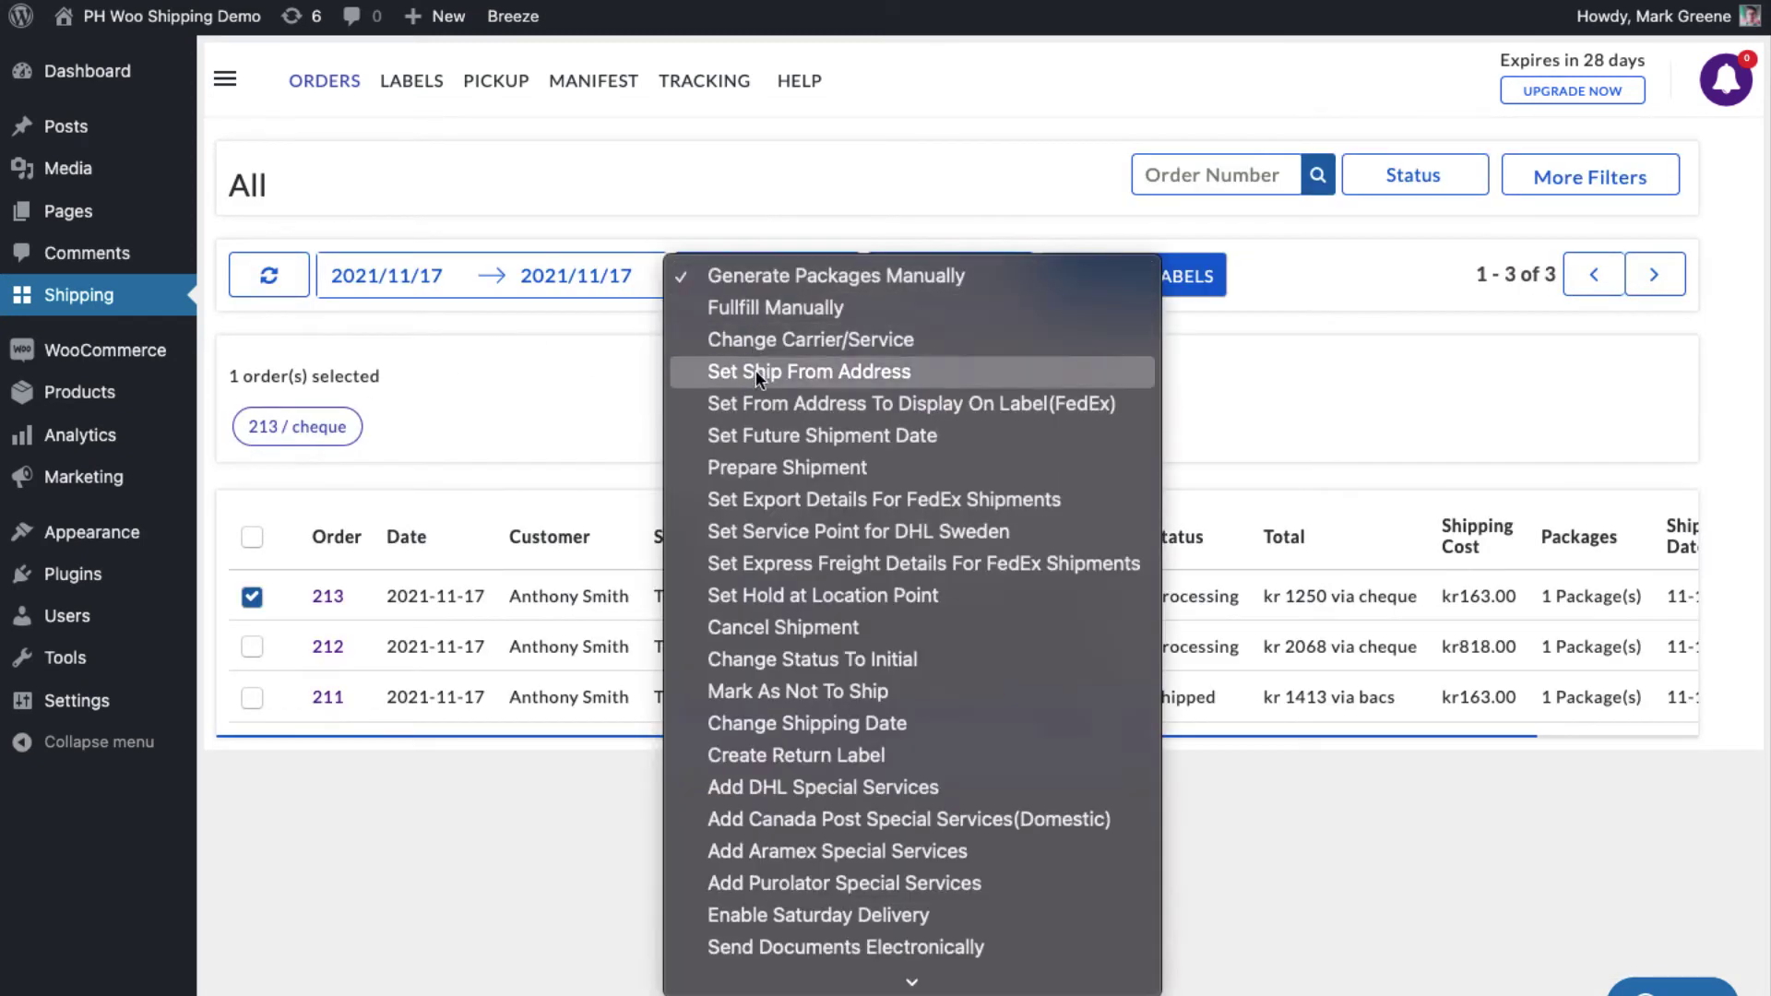
{"action": "left_click", "coordinate": [784, 533]}
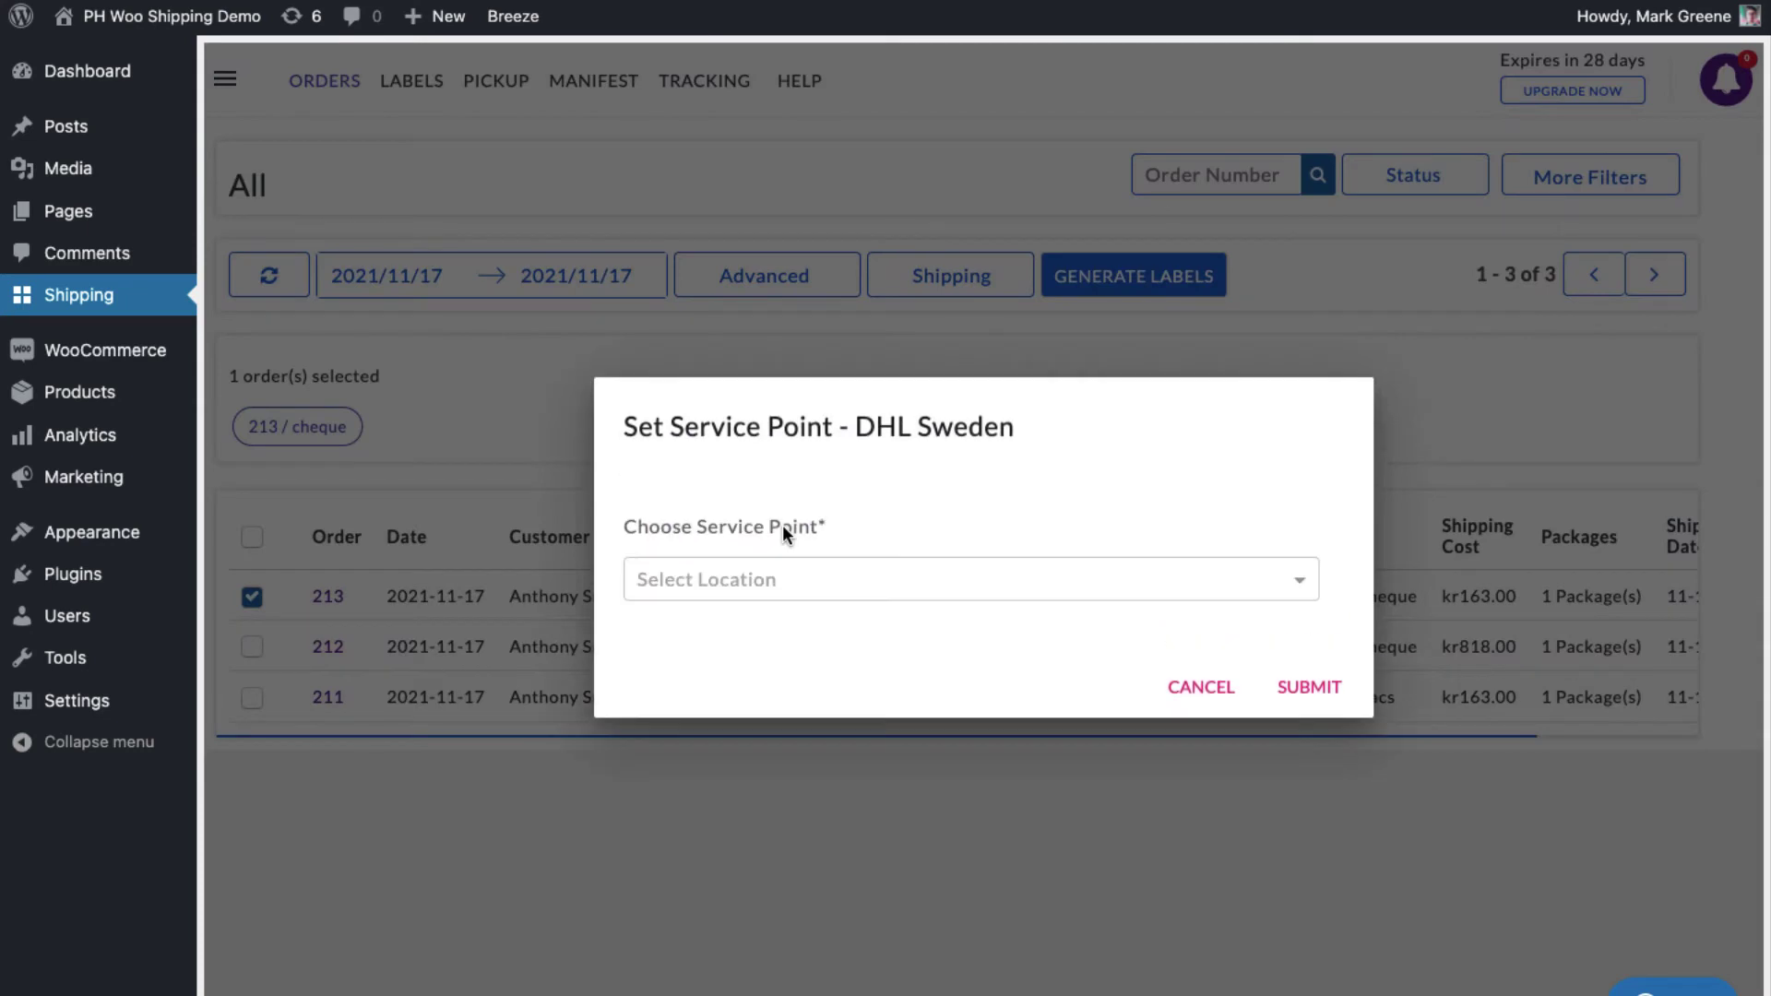
{"action": "left_click", "coordinate": [794, 581]}
{"action": "left_click", "coordinate": [799, 625]}
{"action": "left_click", "coordinate": [1304, 689]}
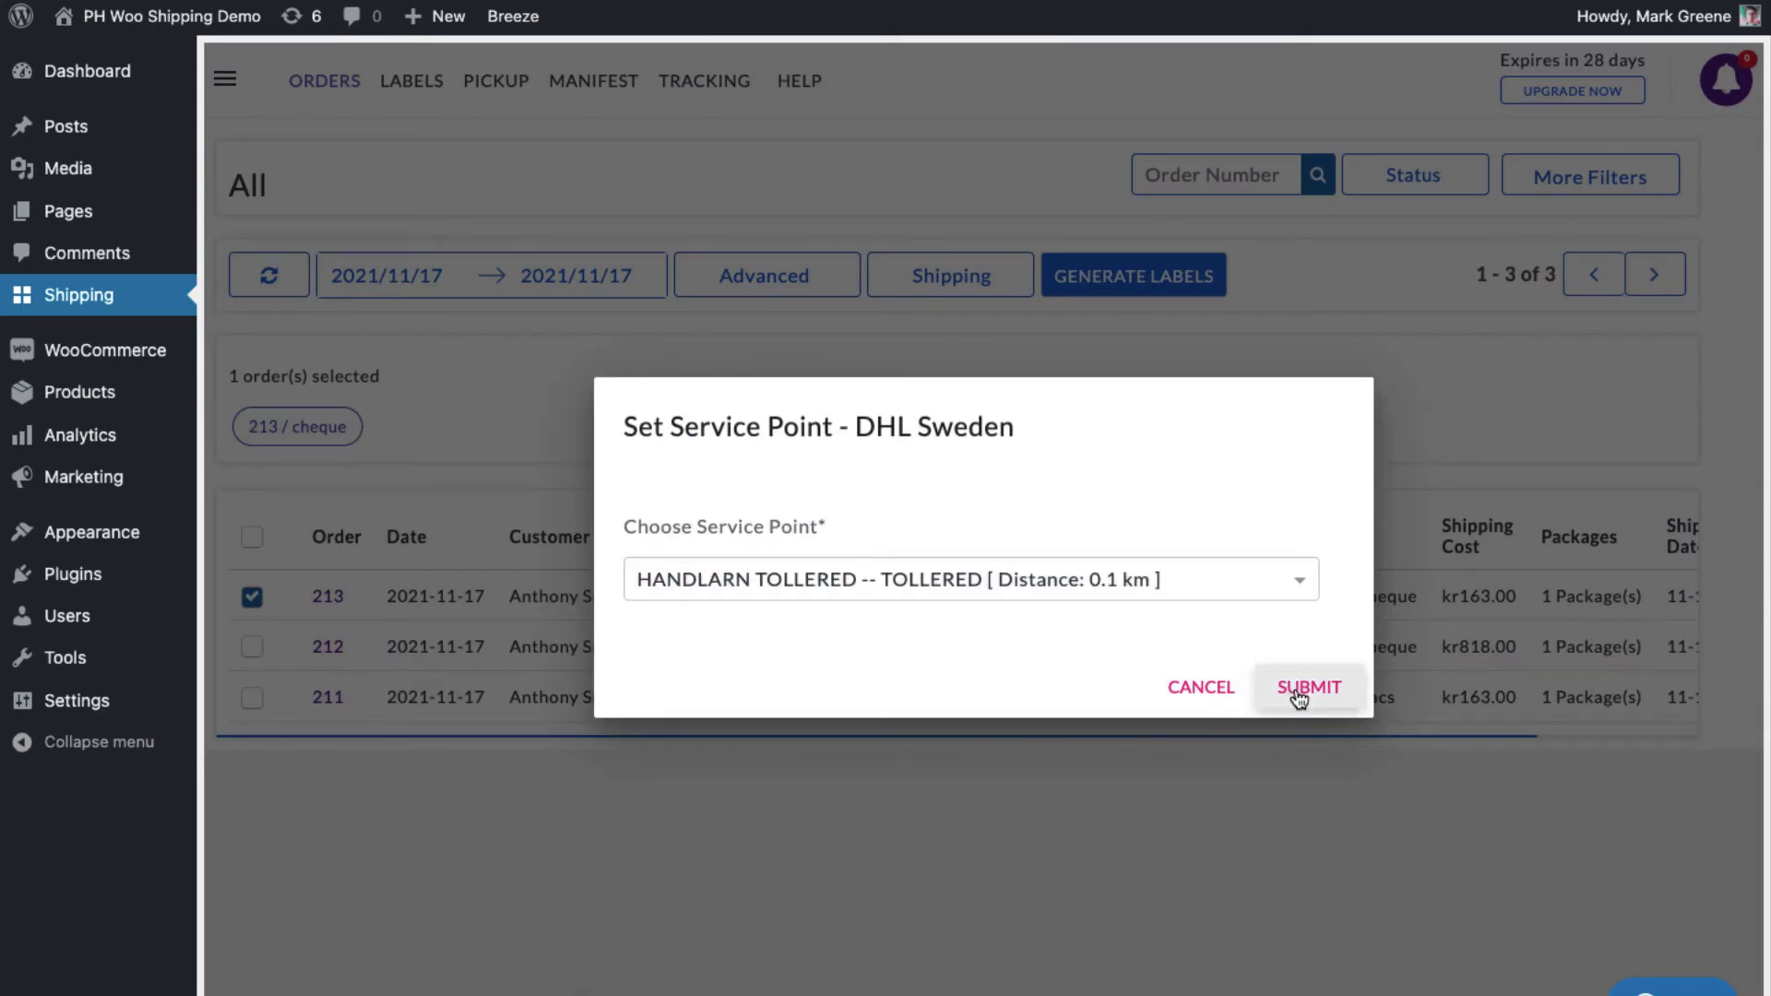
{"action": "left_click", "coordinate": [253, 648]}
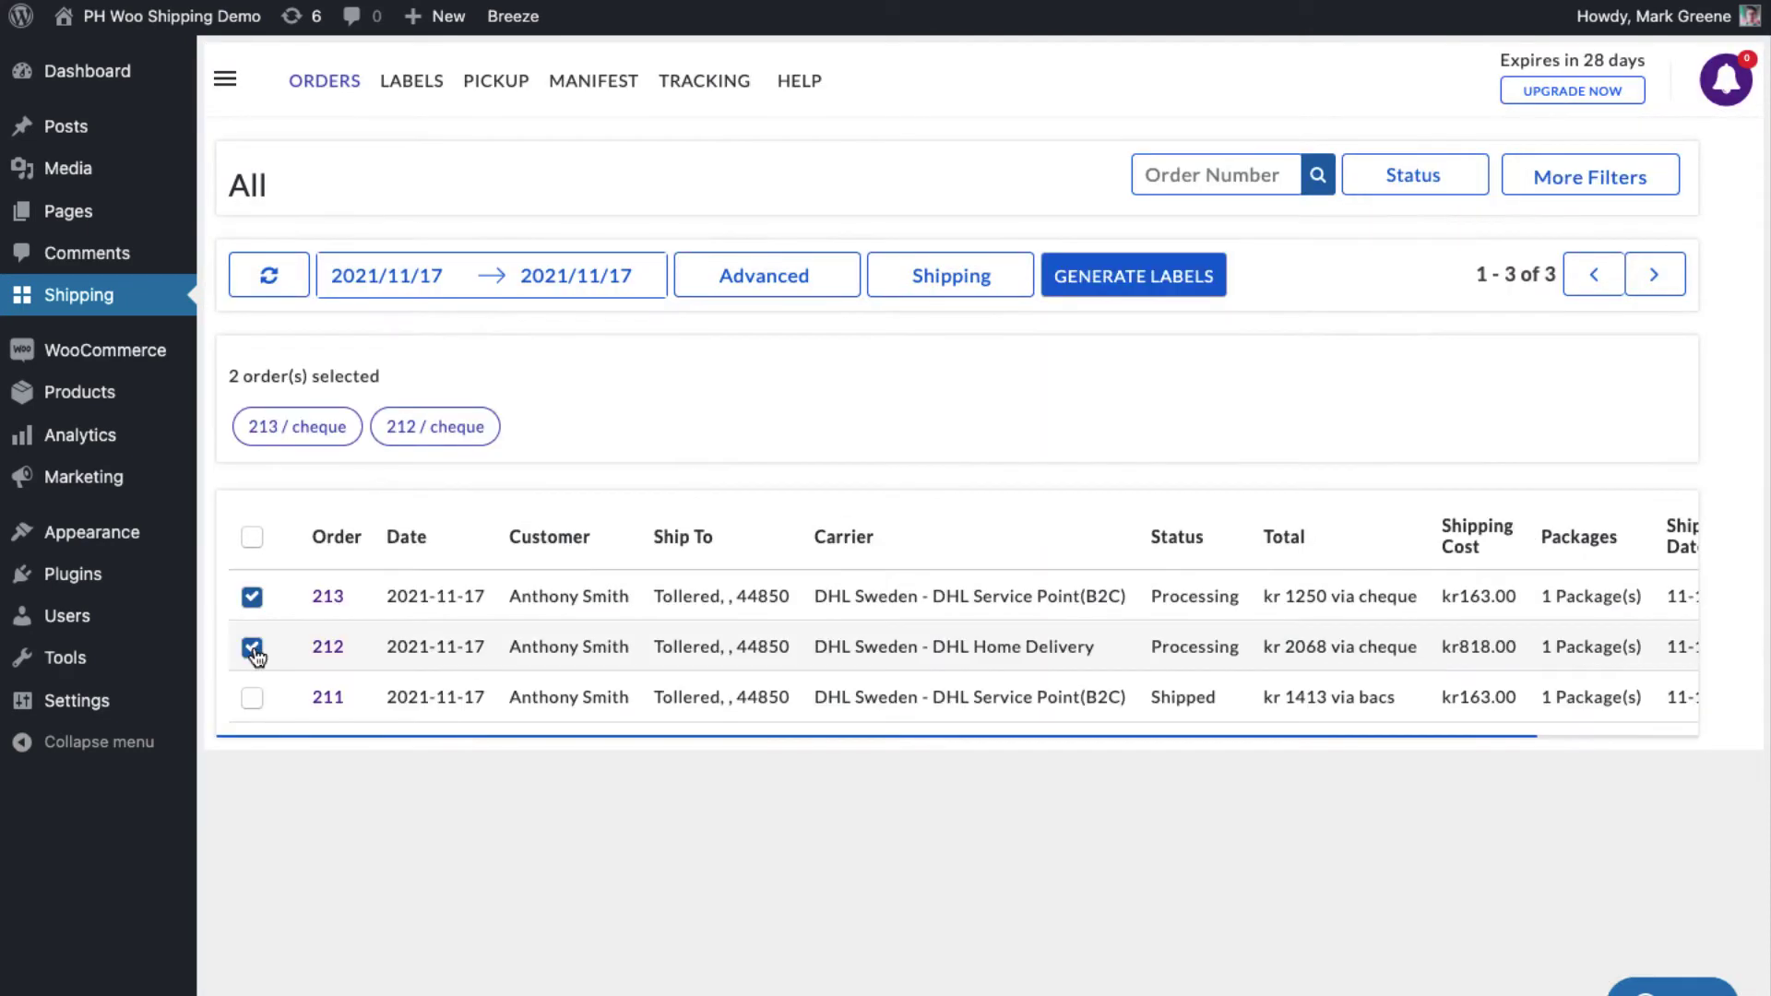
{"action": "left_click", "coordinate": [1122, 277]}
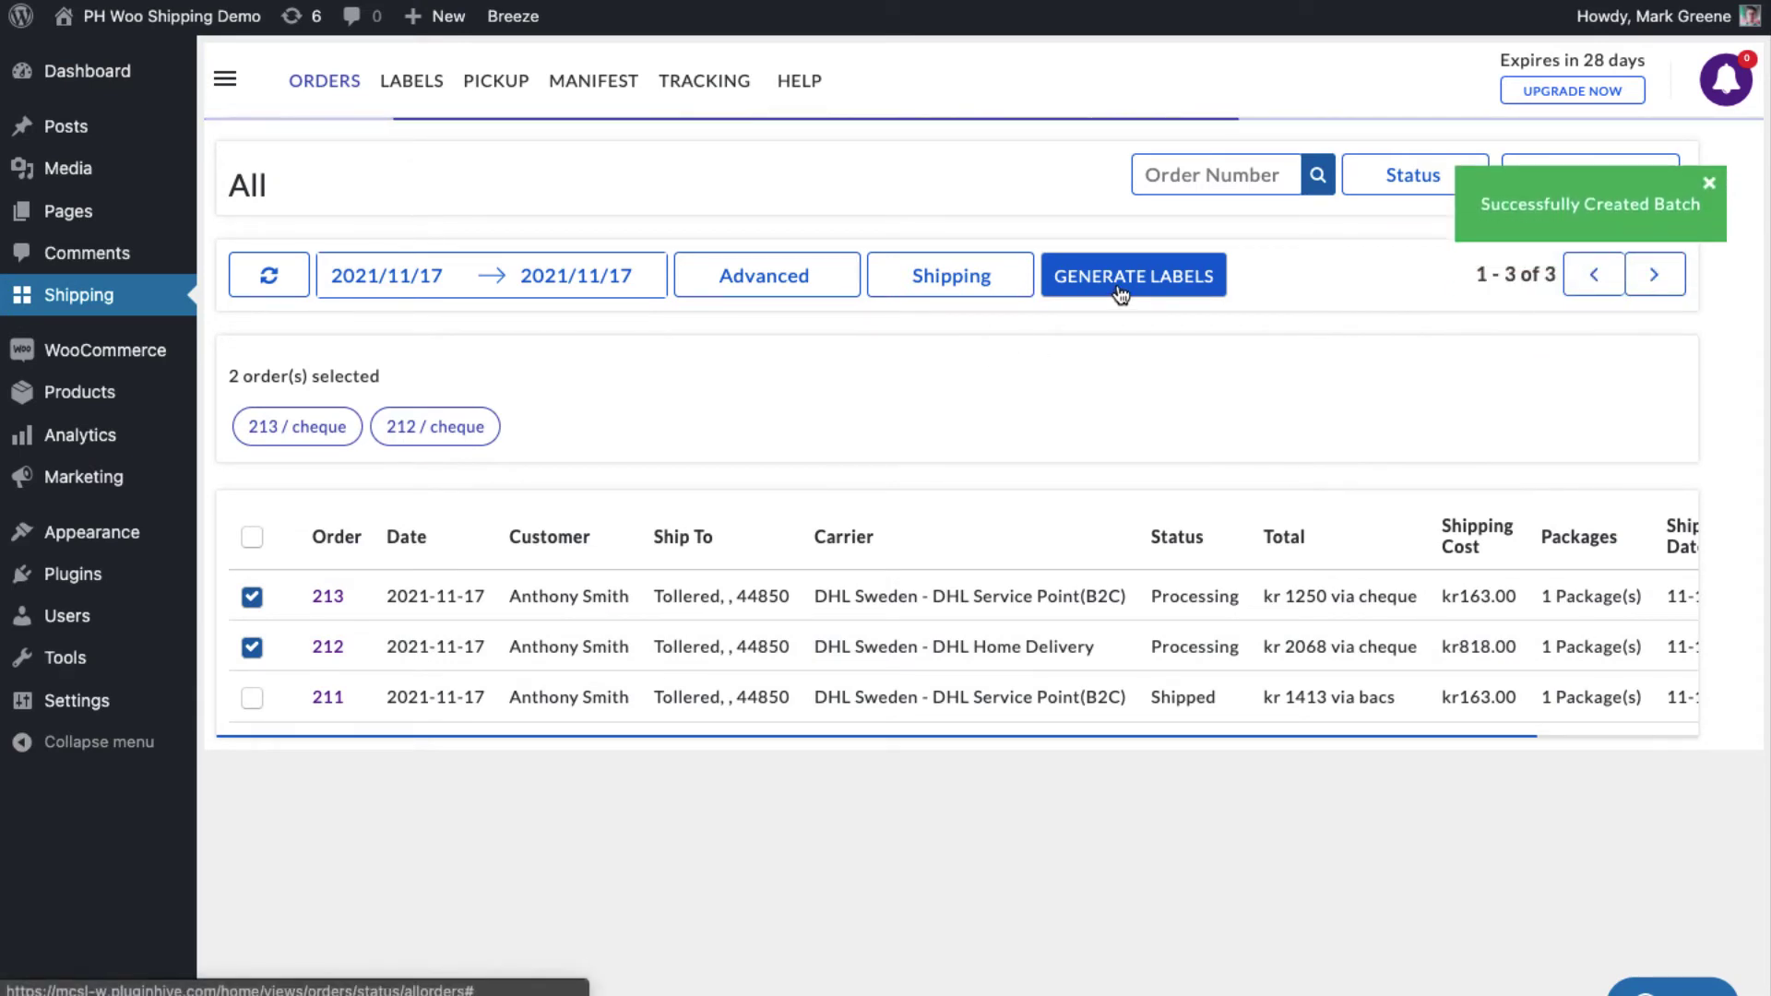
Print documents for orders 213 and 212, request a DHL pickup, and mark both shipped
{"action": "left_click", "coordinate": [1103, 301]}
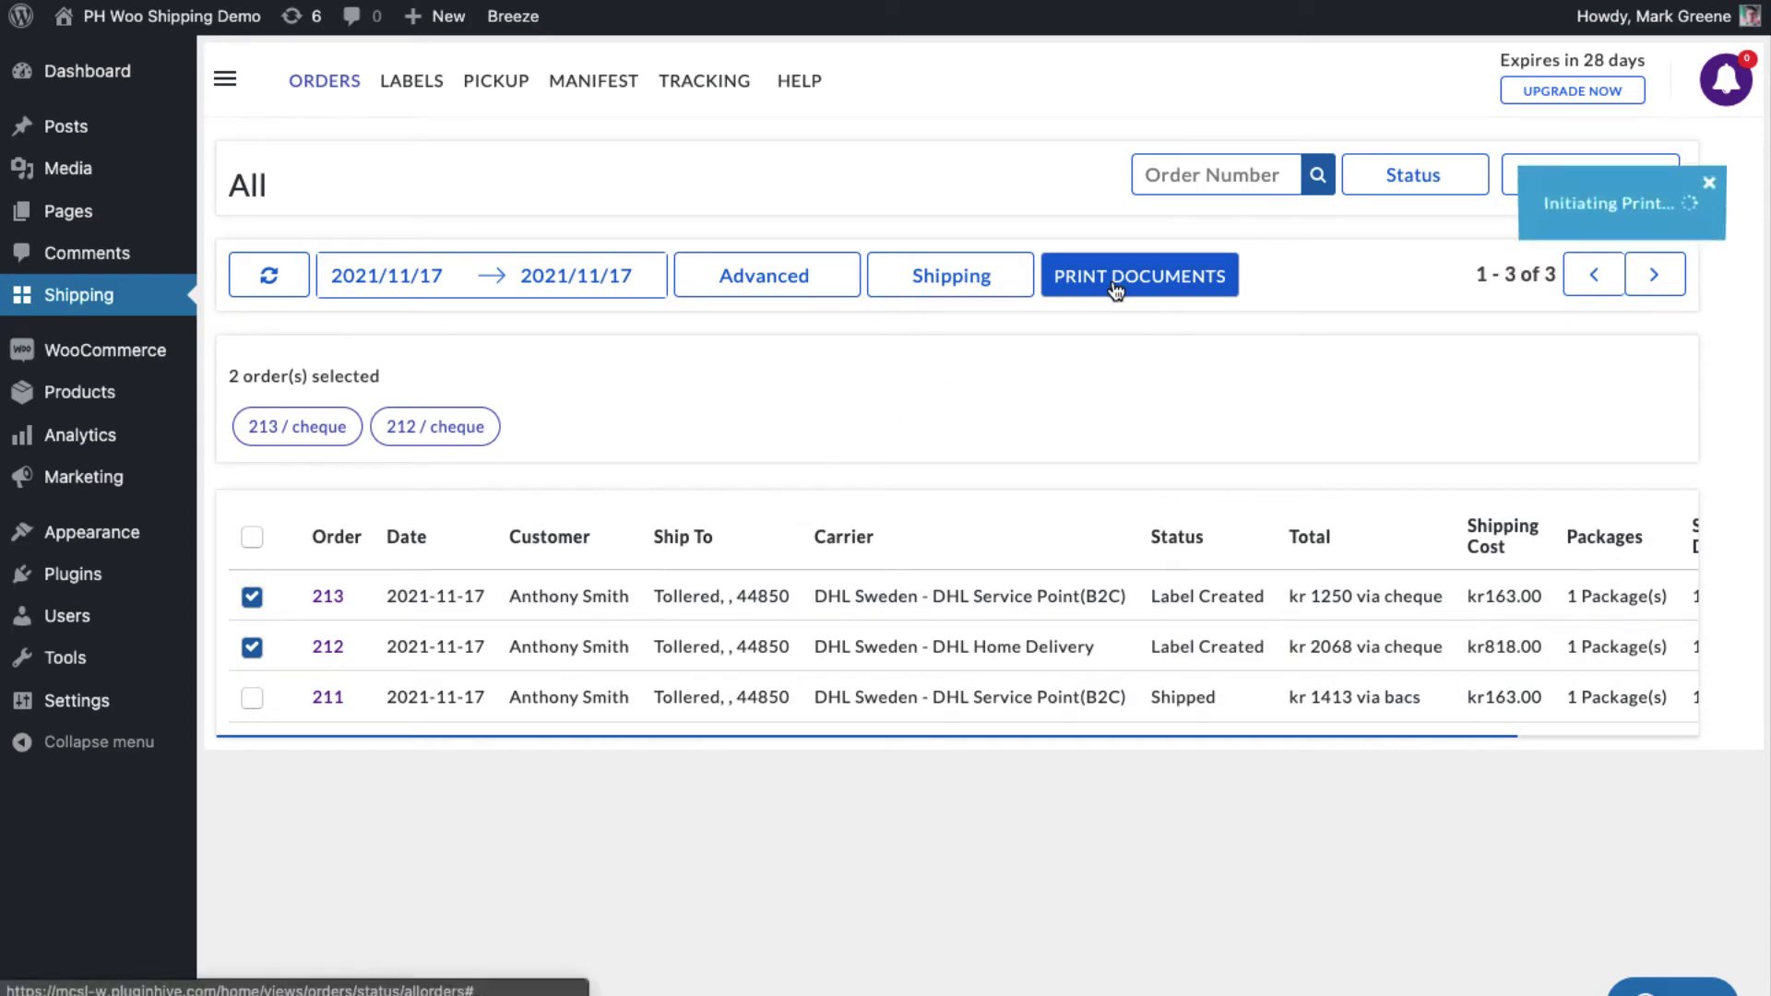
{"action": "scroll", "coordinate": [997, 380], "scroll_direction": "down", "scroll_amount": 3}
{"action": "scroll", "coordinate": [998, 381], "scroll_direction": "down", "scroll_amount": 3}
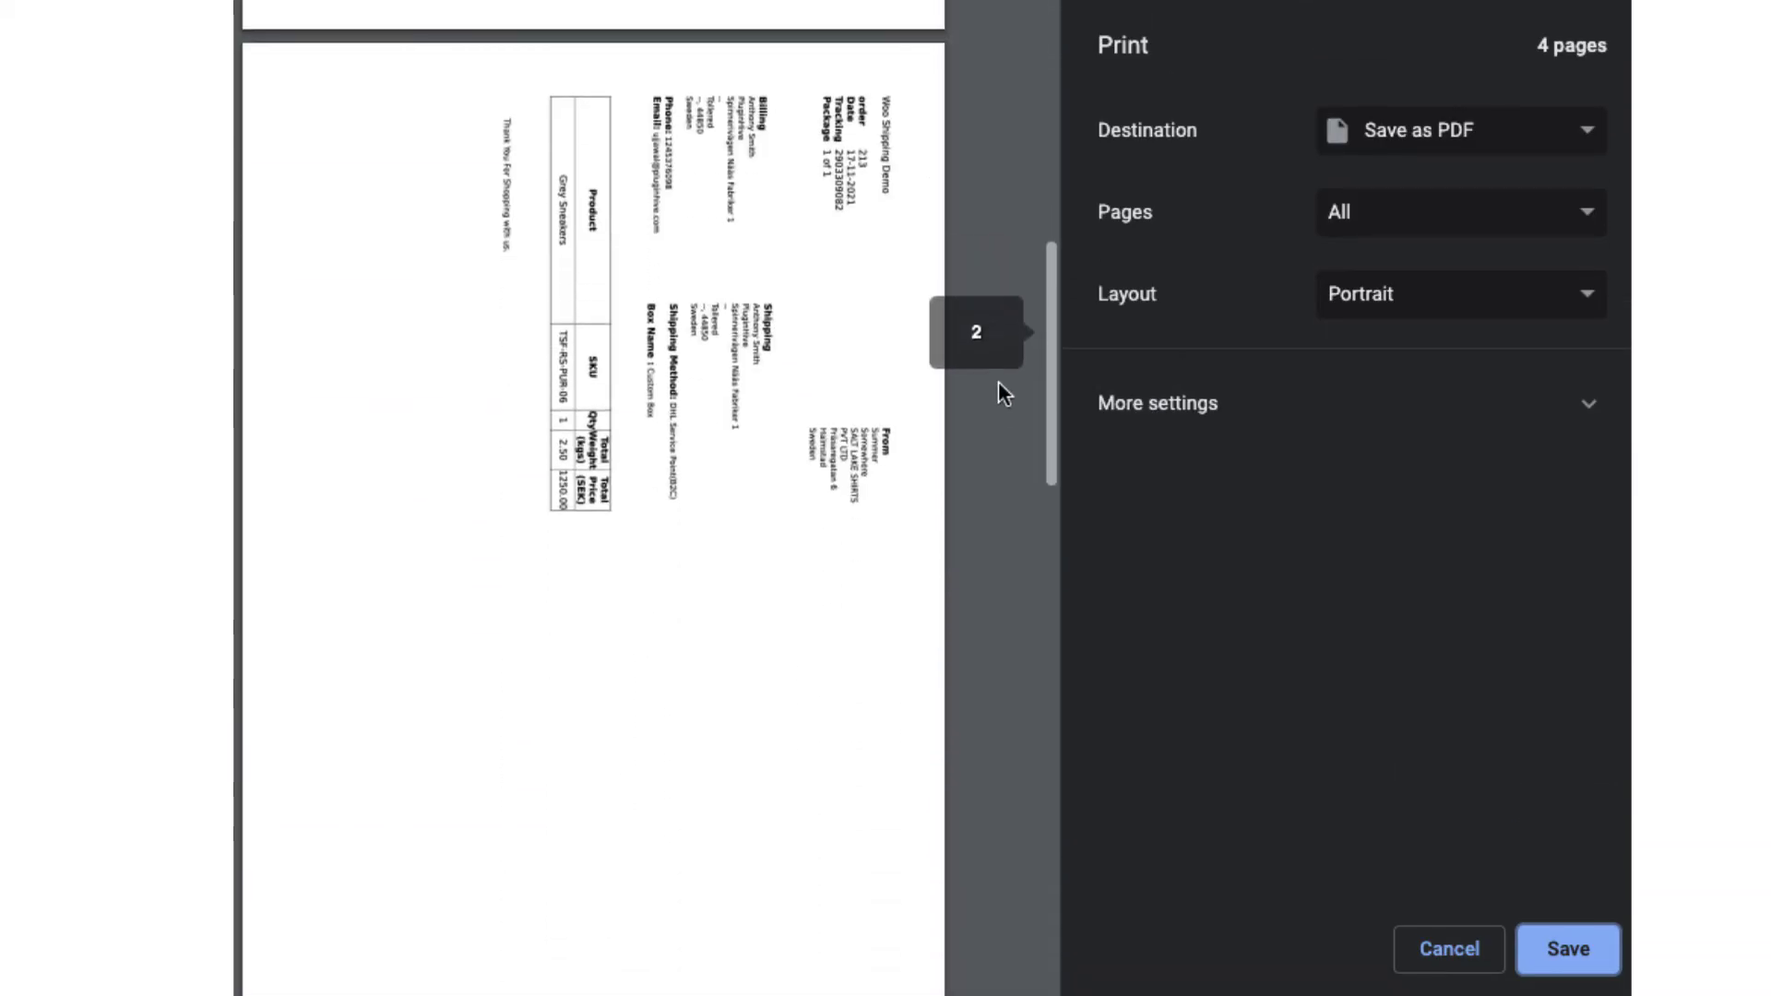
{"action": "scroll", "coordinate": [997, 381], "scroll_direction": "down", "scroll_amount": 3}
{"action": "scroll", "coordinate": [997, 380], "scroll_direction": "down", "scroll_amount": 3}
{"action": "scroll", "coordinate": [998, 381], "scroll_direction": "down", "scroll_amount": 3}
{"action": "scroll", "coordinate": [998, 380], "scroll_direction": "down", "scroll_amount": 3}
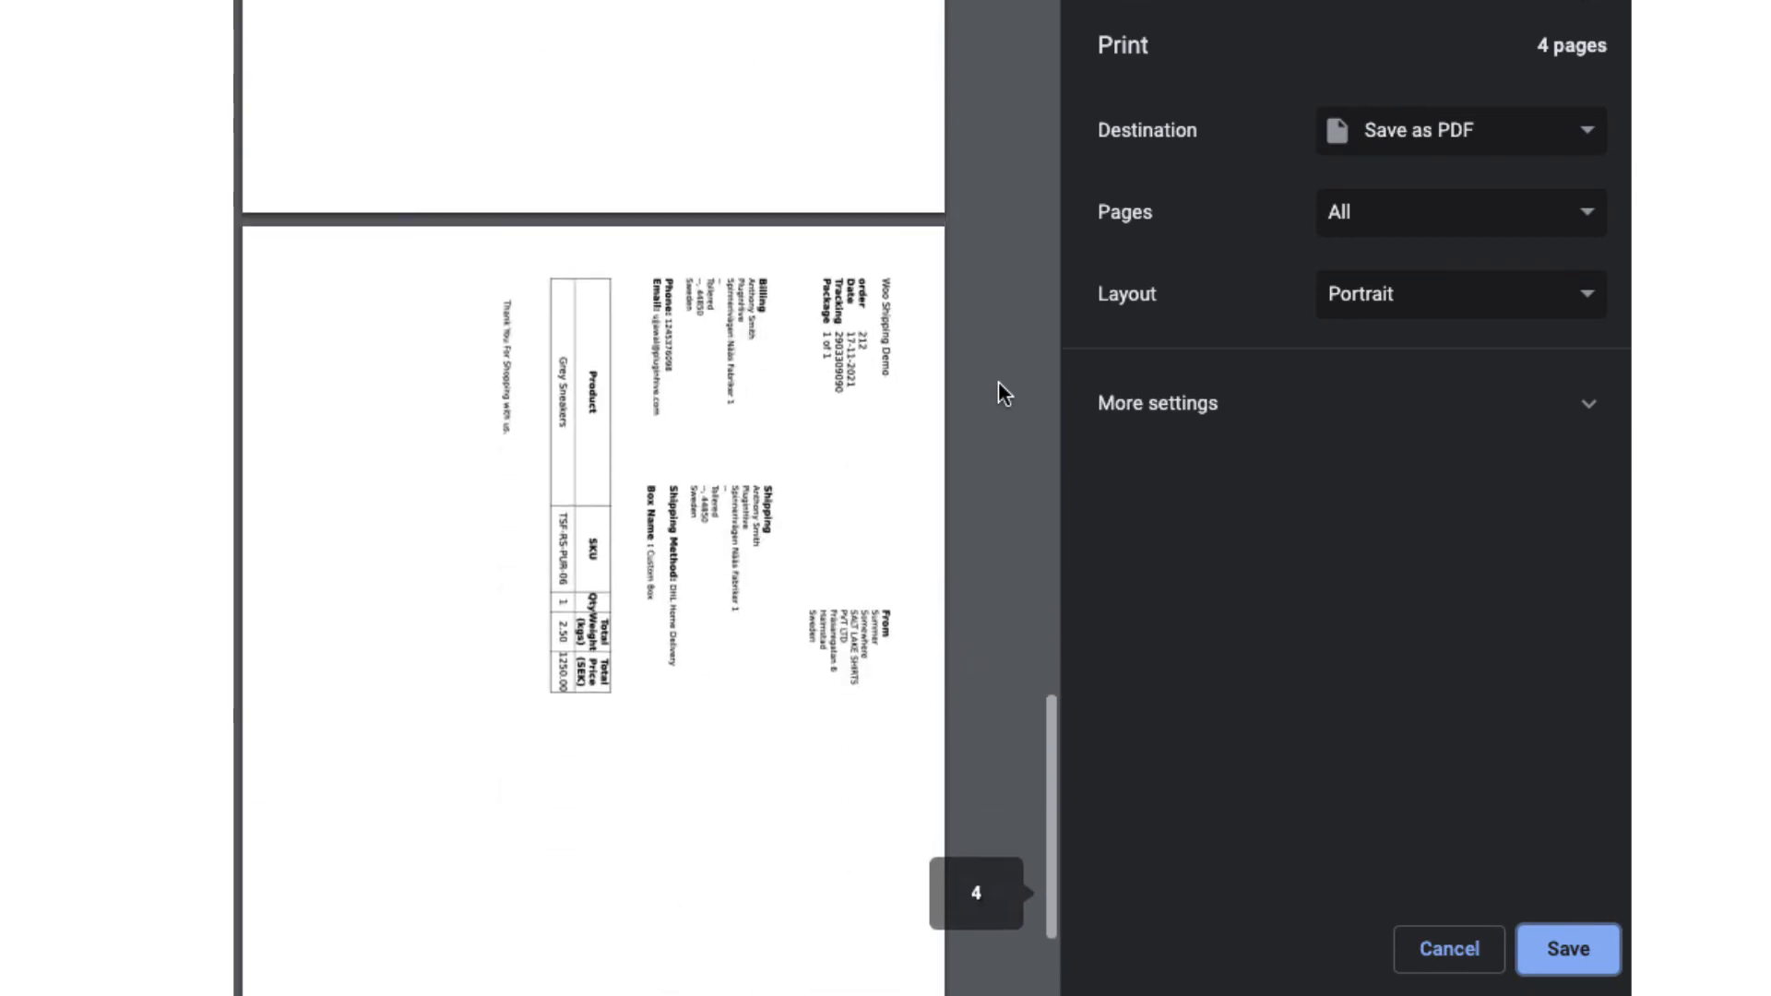
{"action": "scroll", "coordinate": [998, 381], "scroll_direction": "down", "scroll_amount": 2}
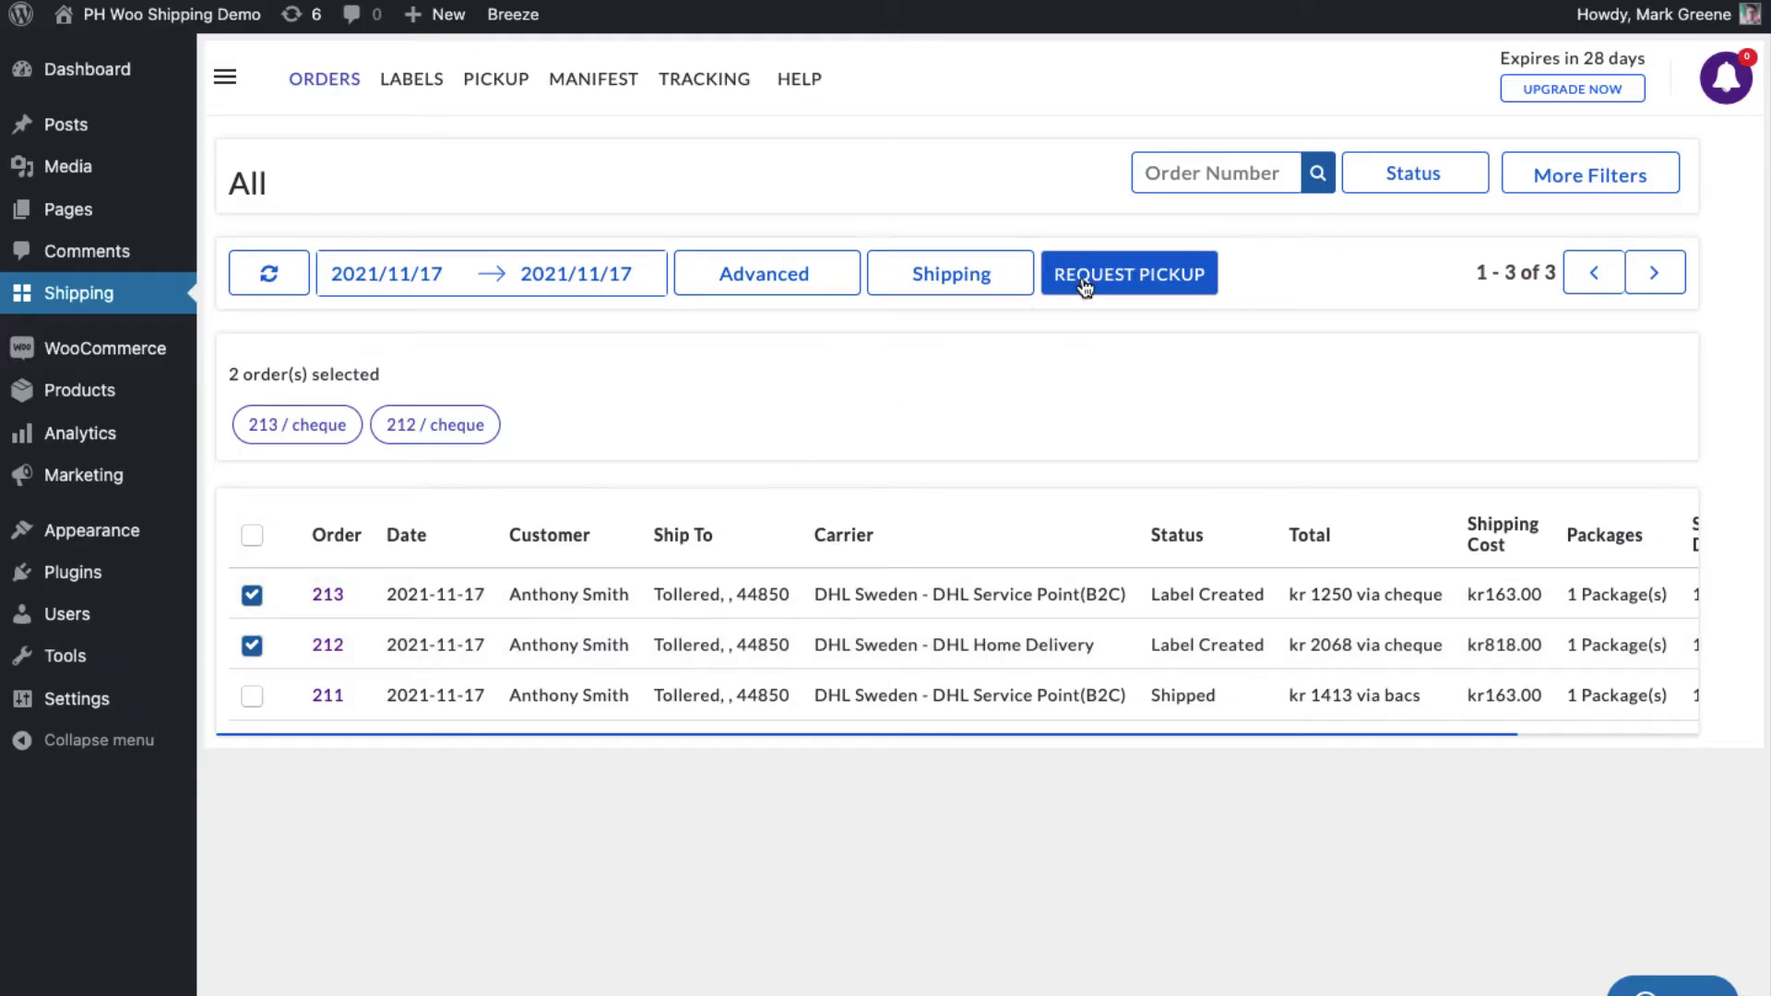
{"action": "left_click", "coordinate": [1087, 282]}
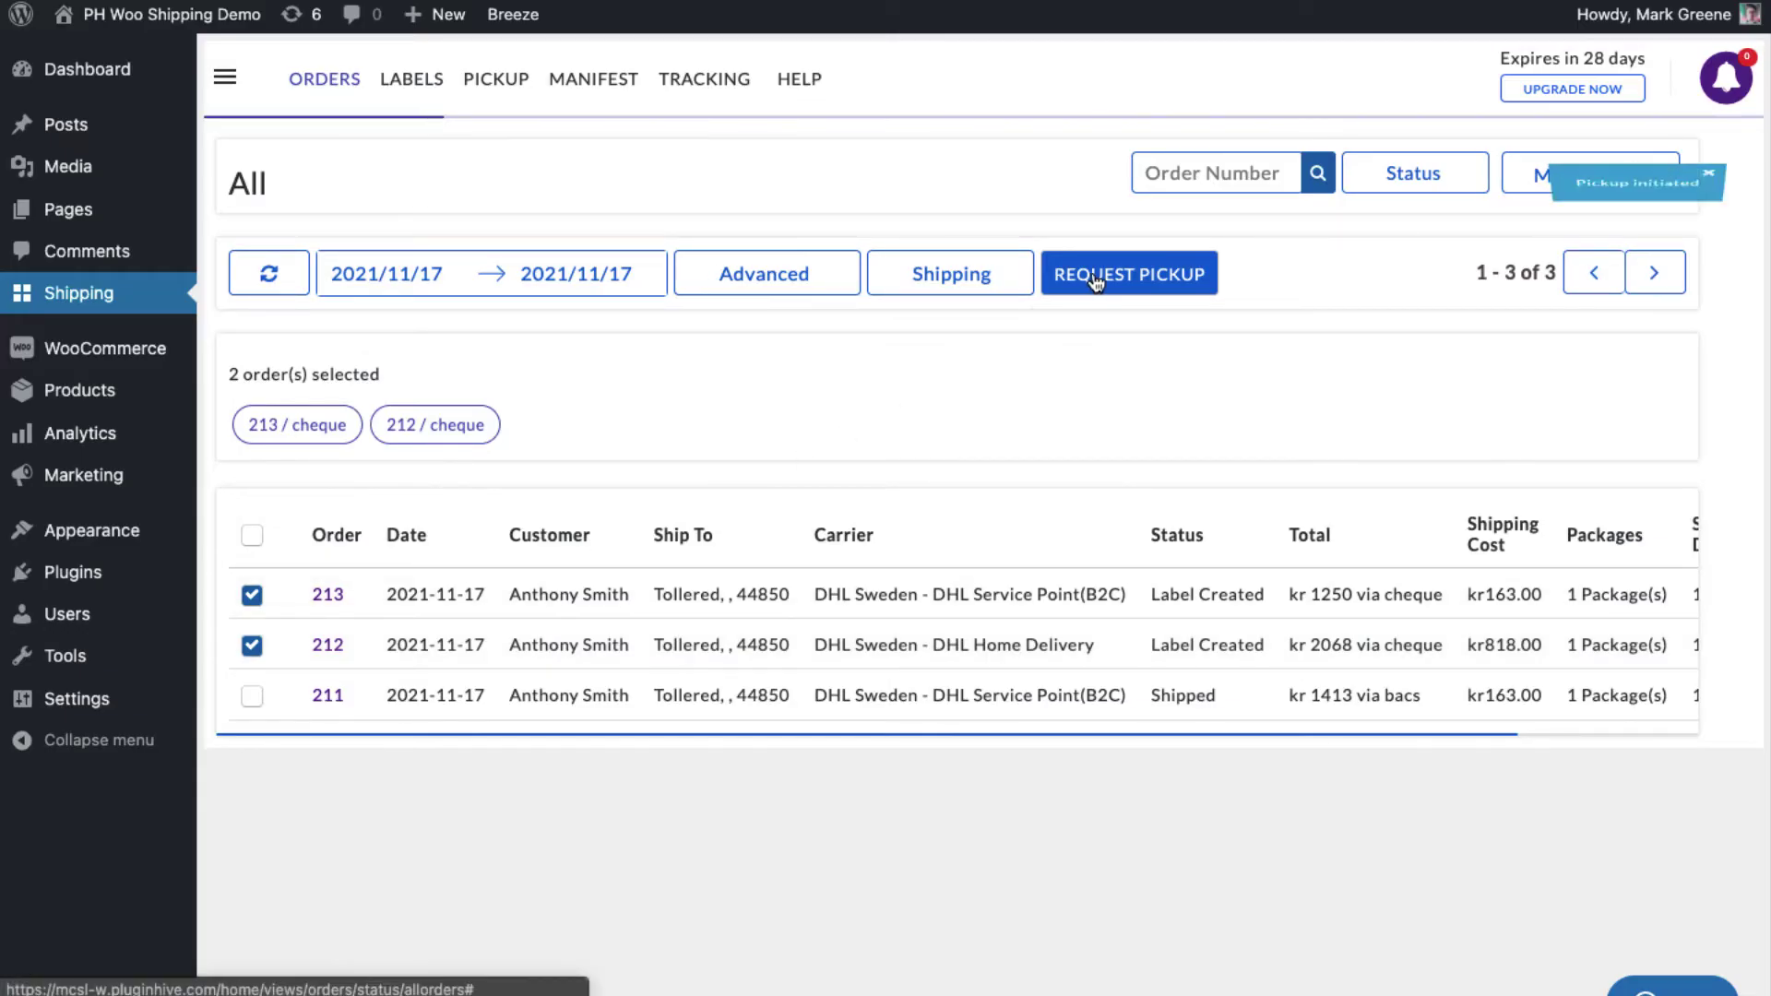
{"action": "left_click", "coordinate": [253, 593]}
{"action": "left_click", "coordinate": [252, 646]}
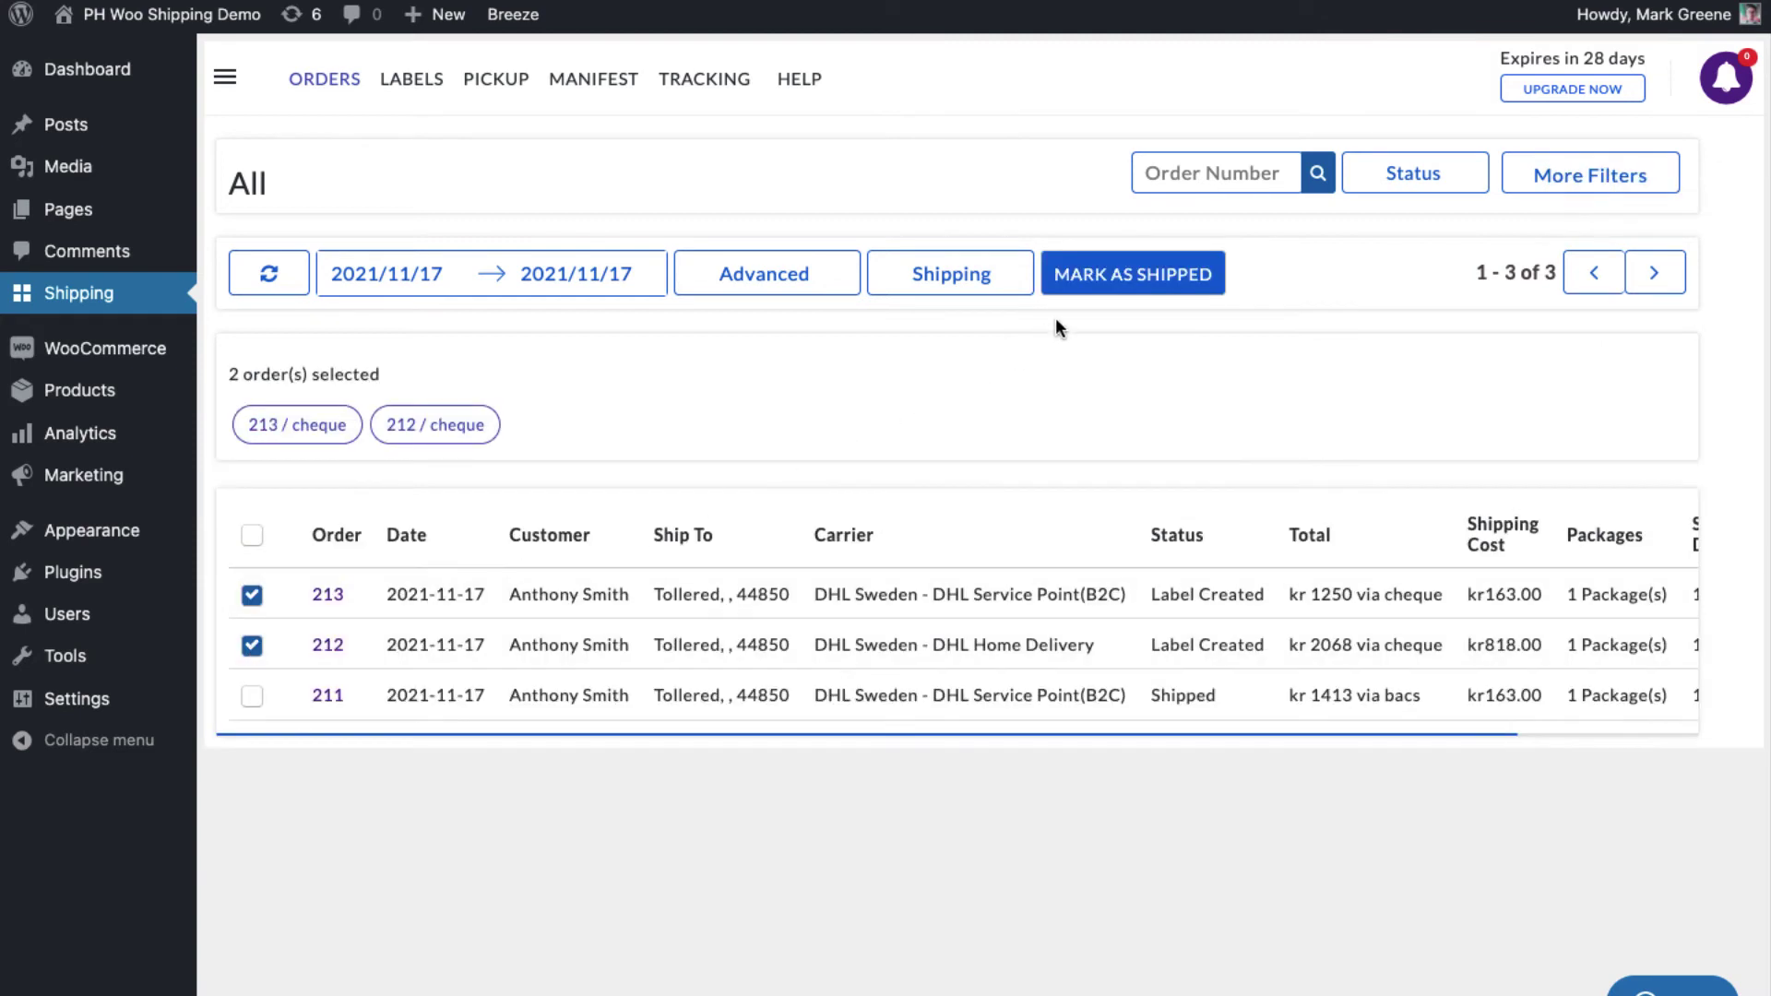
{"action": "left_click", "coordinate": [1112, 282]}
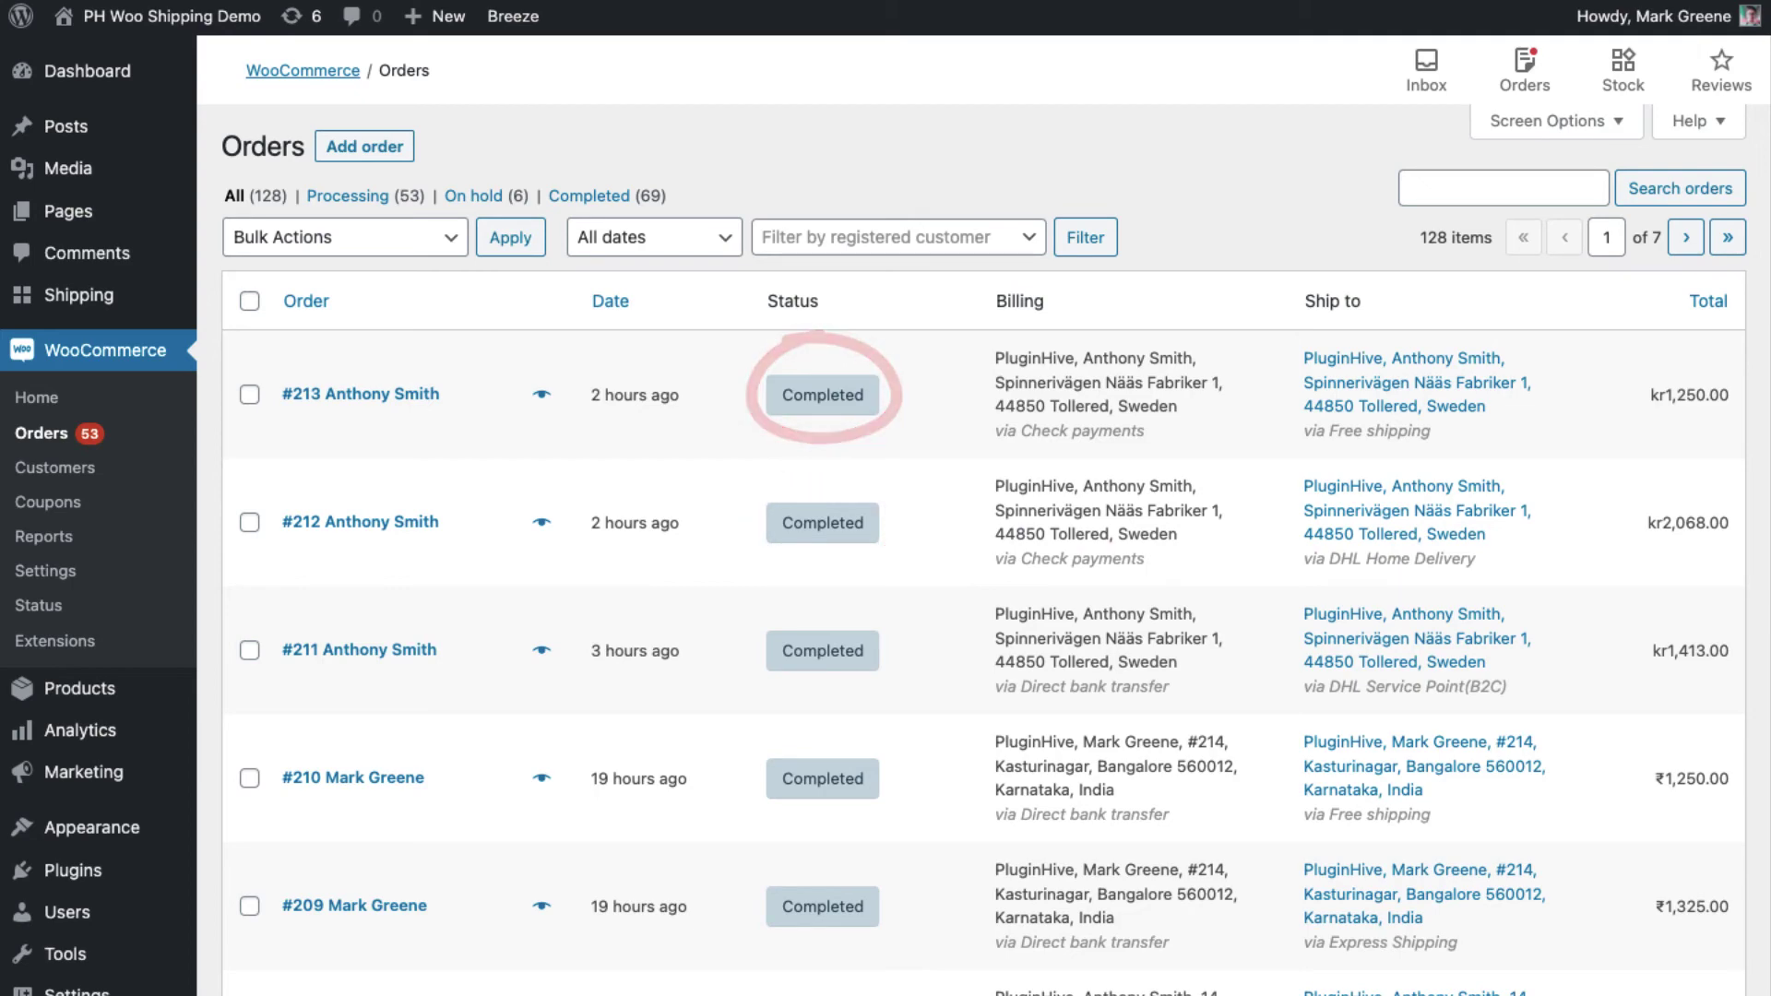
{"action": "left_click", "coordinate": [339, 398]}
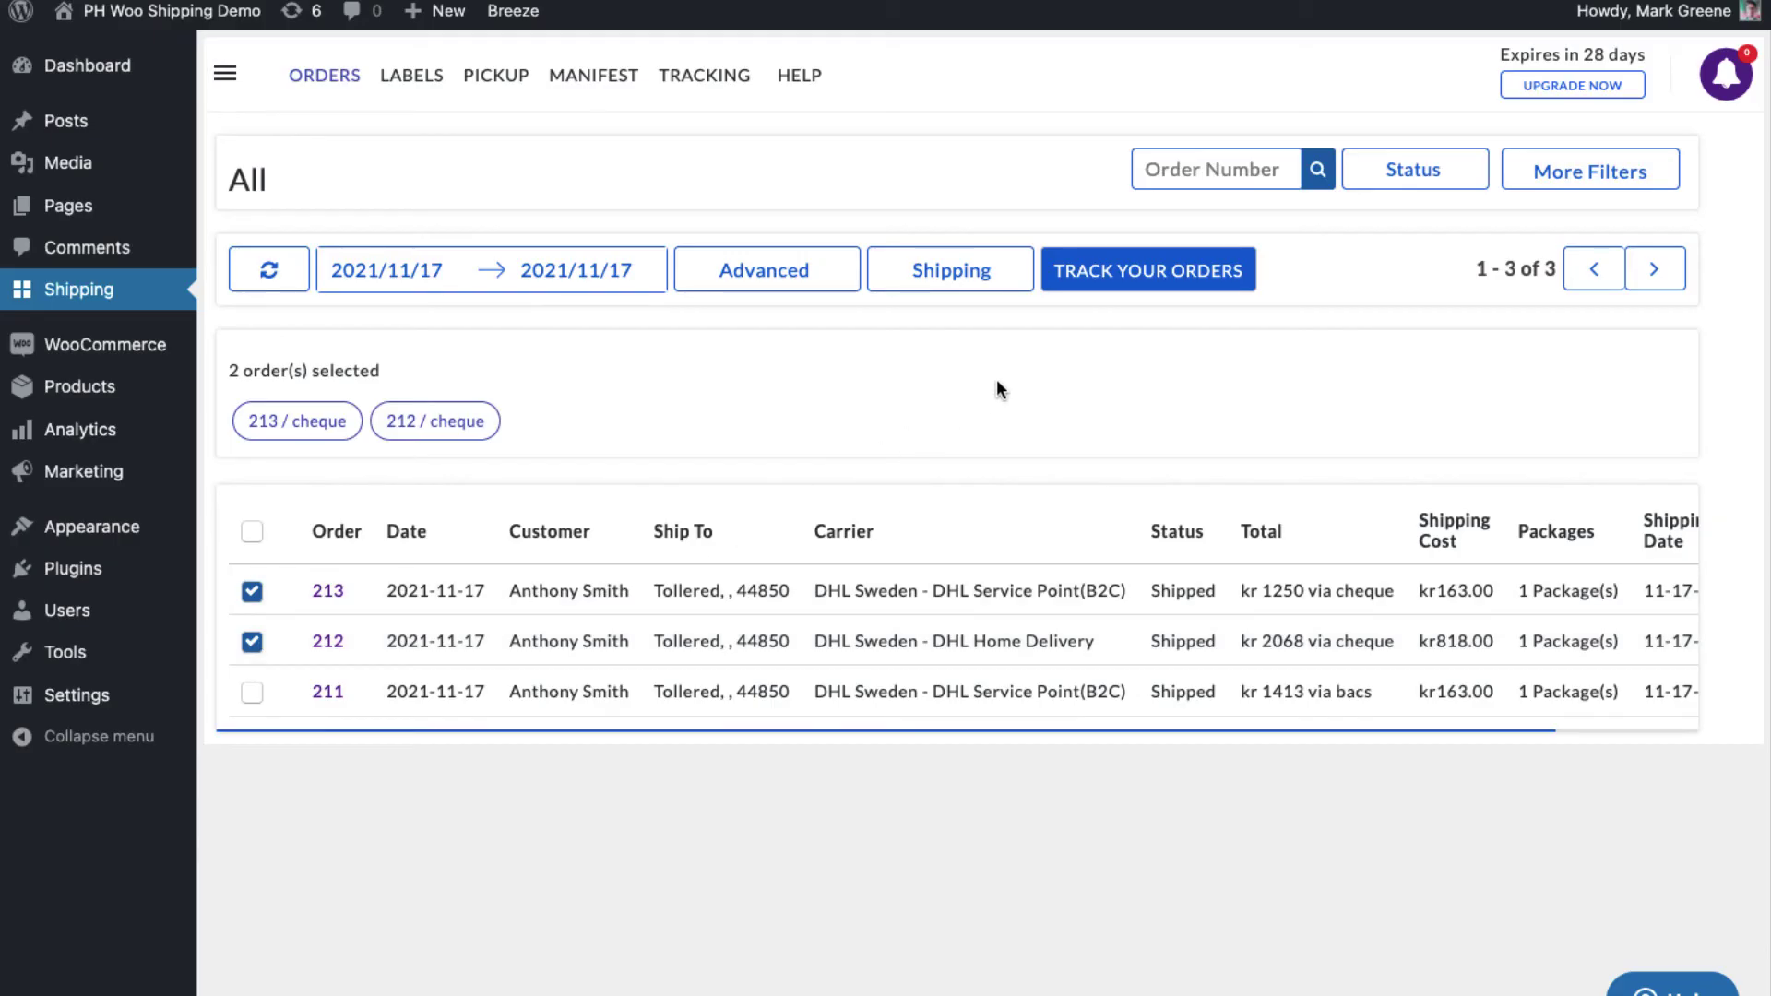
Show tracking for the shipped orders, expand order 212's tracking details, and open the Status filter
{"action": "left_click", "coordinate": [1107, 271]}
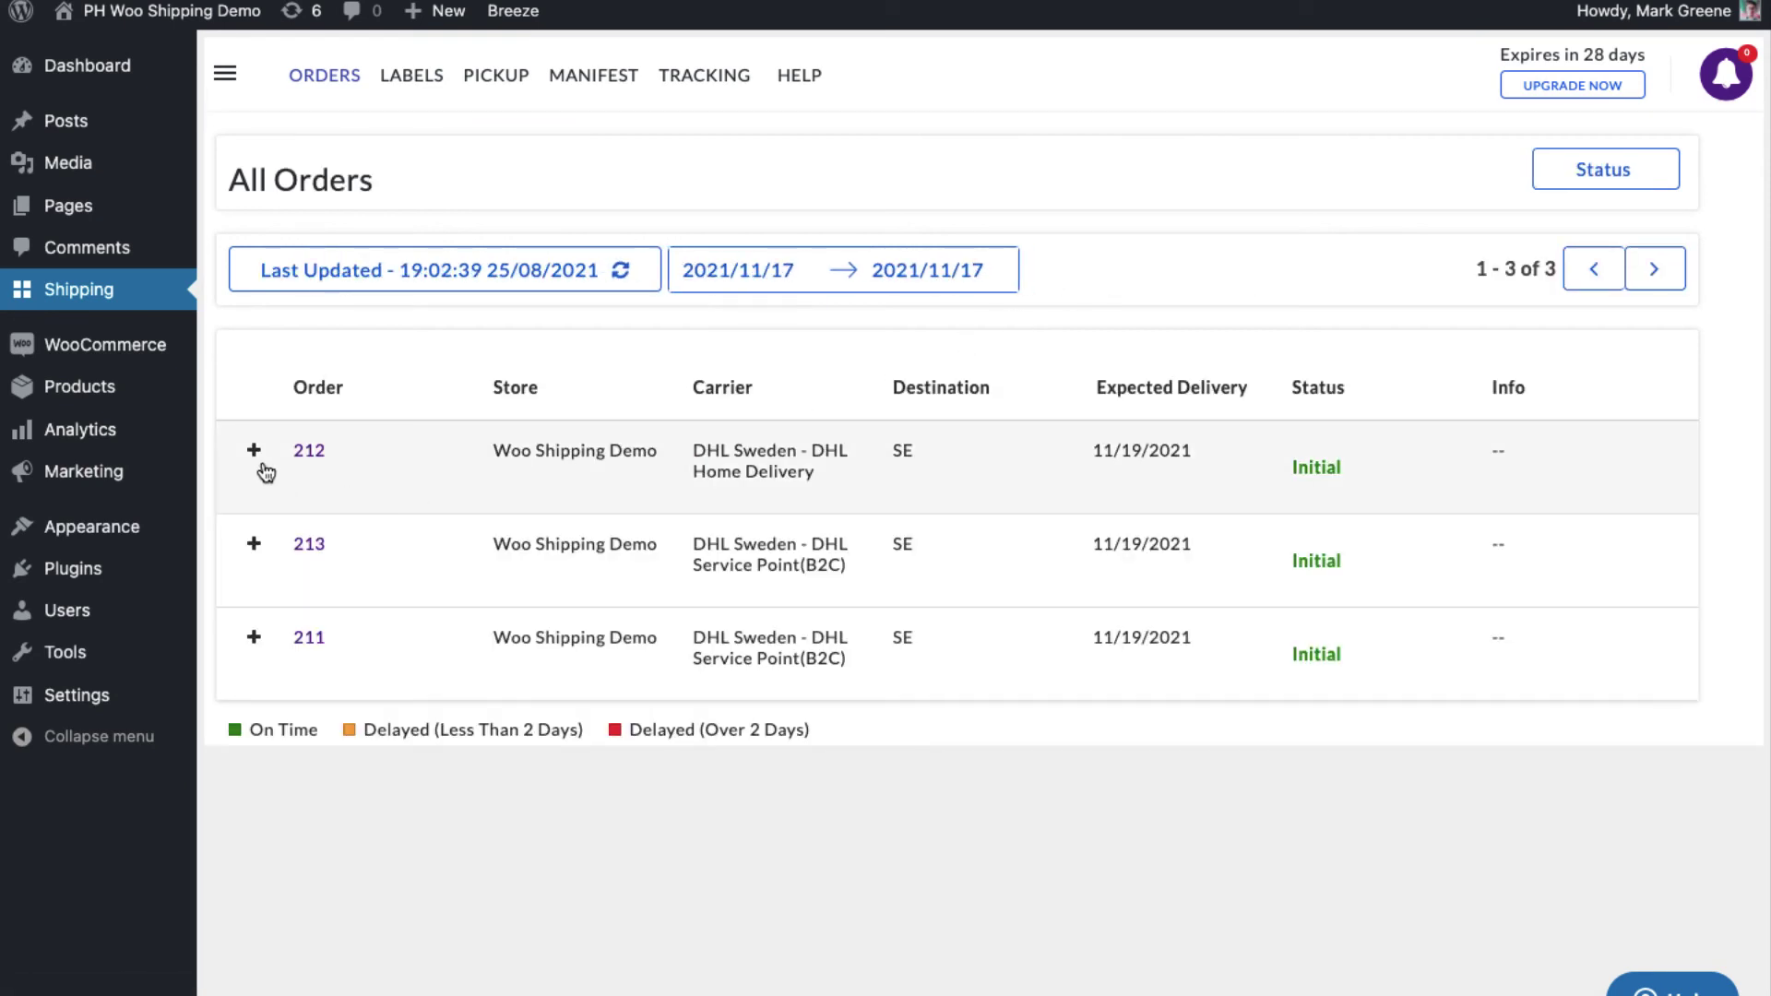
{"action": "left_click", "coordinate": [253, 453]}
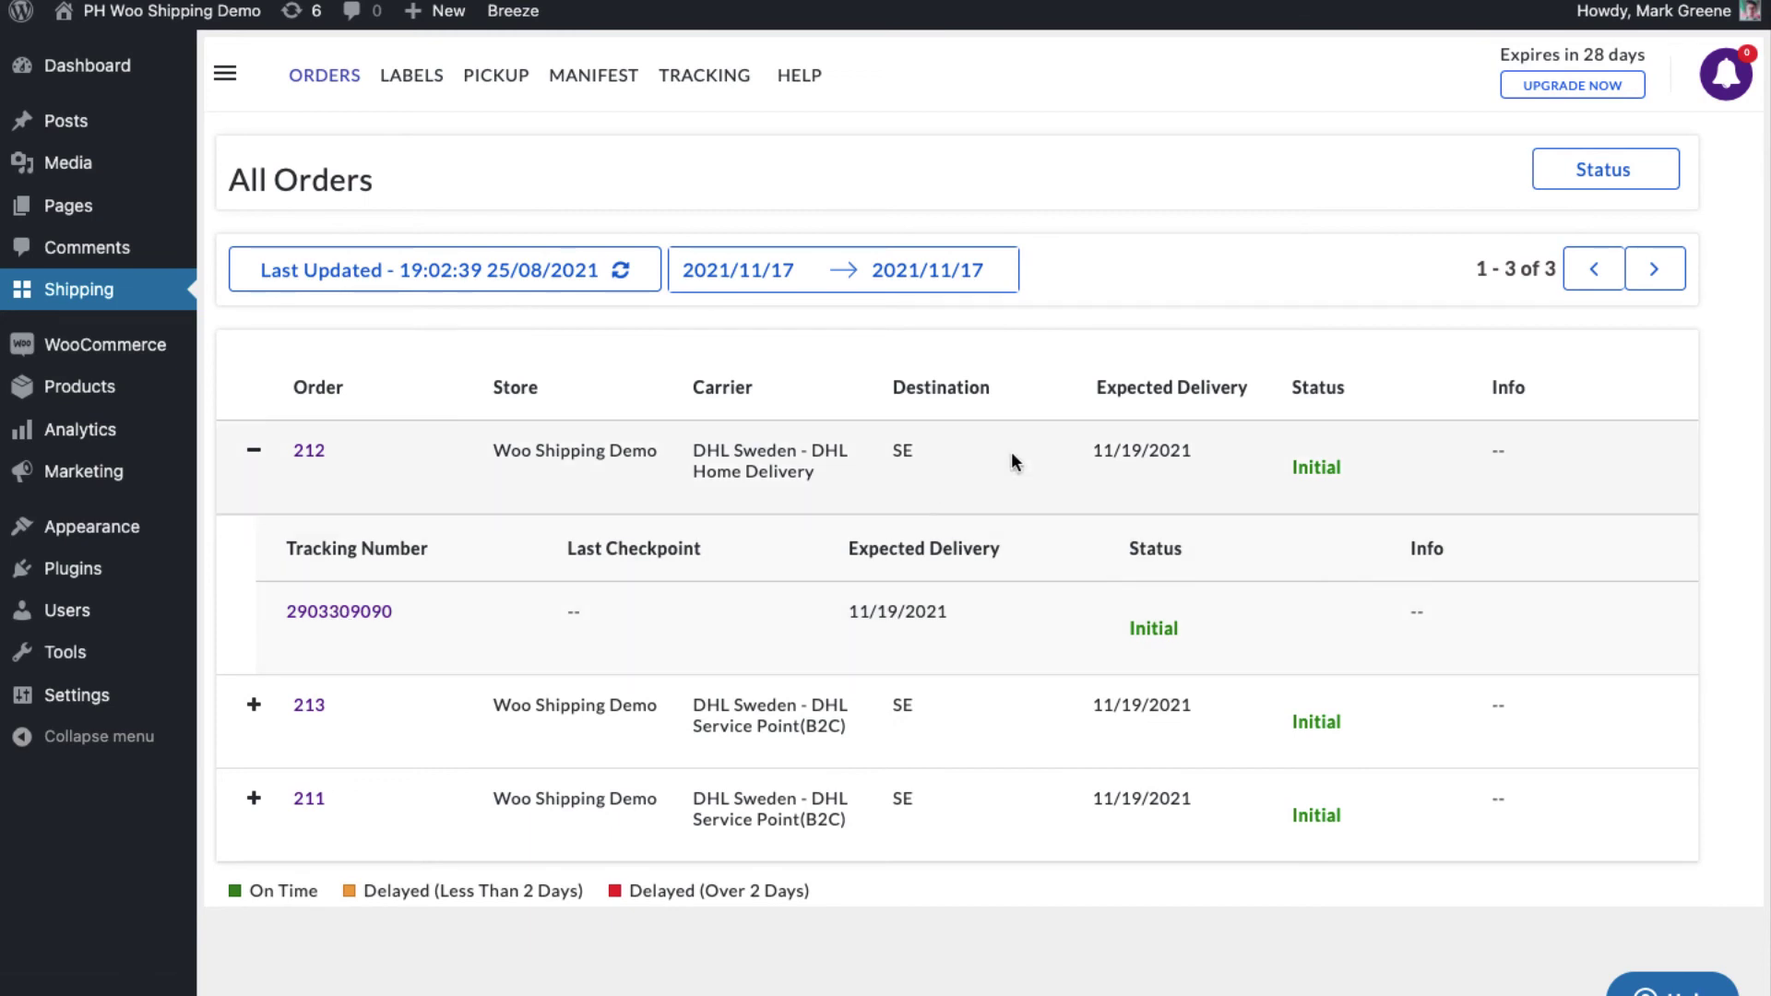
{"action": "left_click", "coordinate": [1613, 168]}
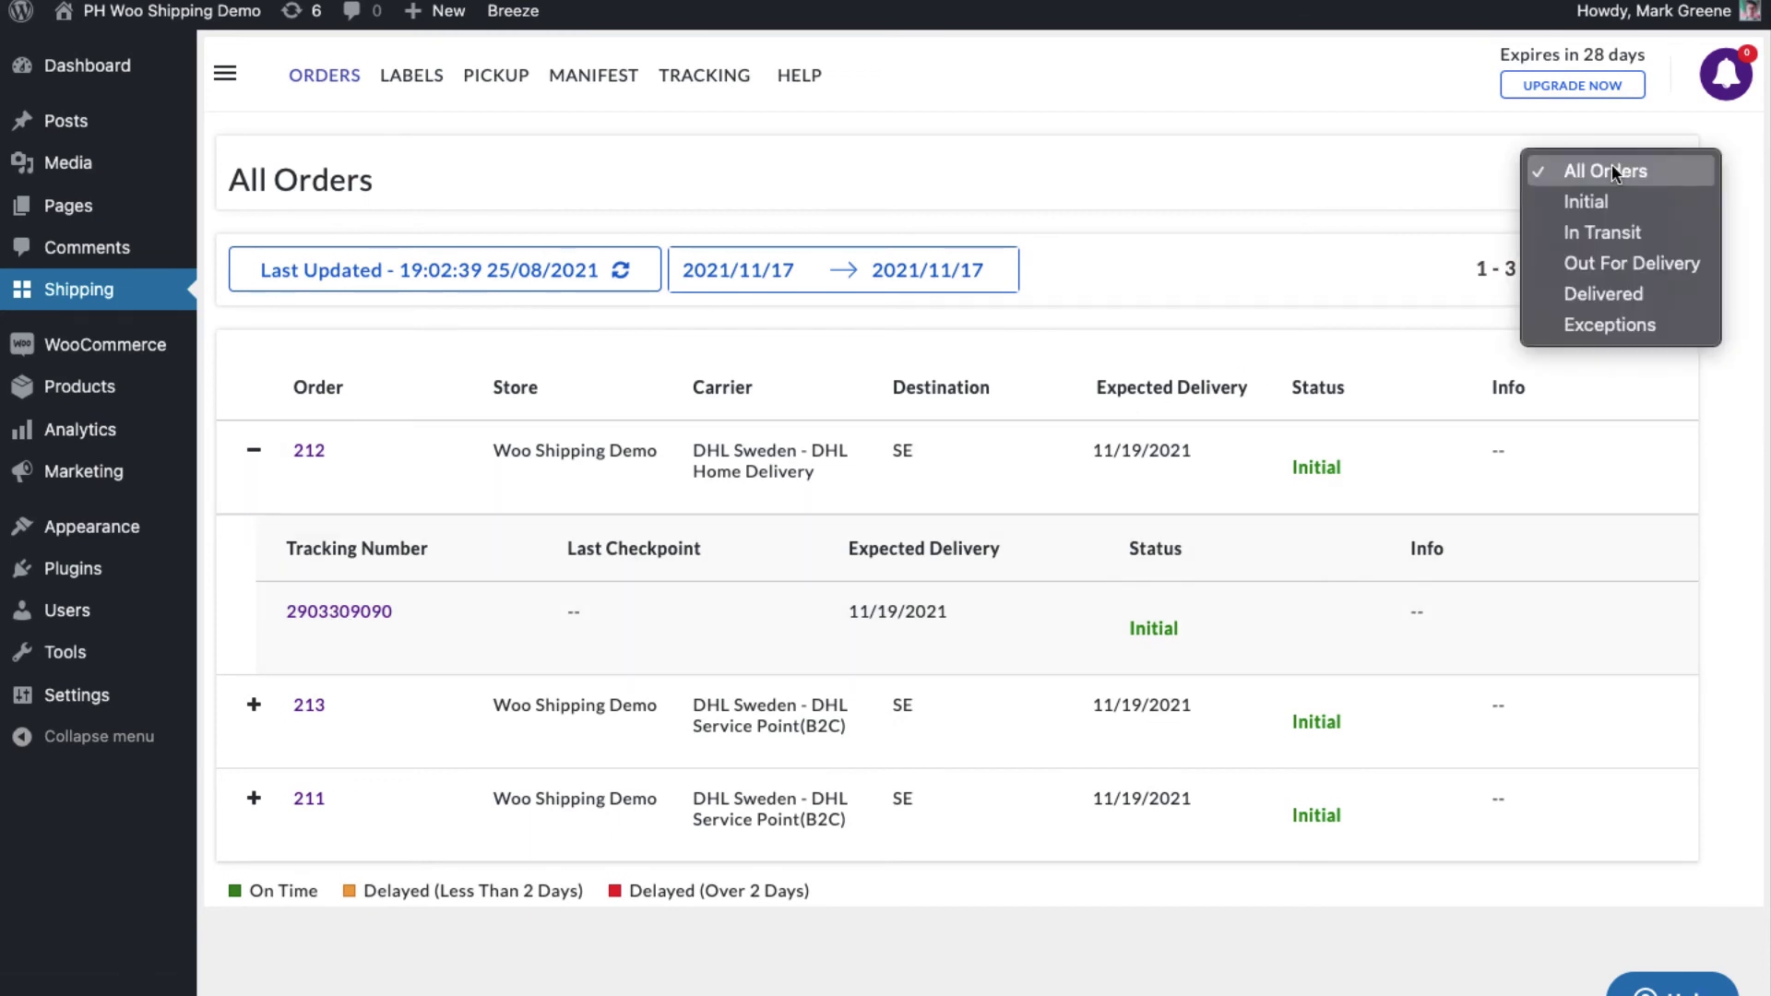